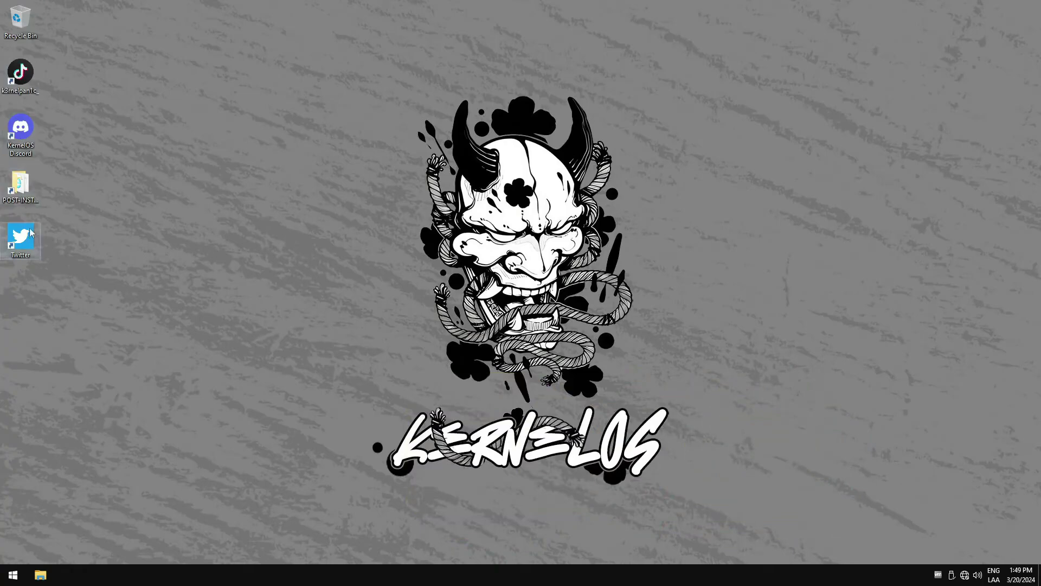
Look through the Browsers, Tools&Apps, Troubleshooting and Tweaking folders inside the desktop's POST-INSTALL folder and close it.
{"action": "double_click", "coordinate": [19, 189]}
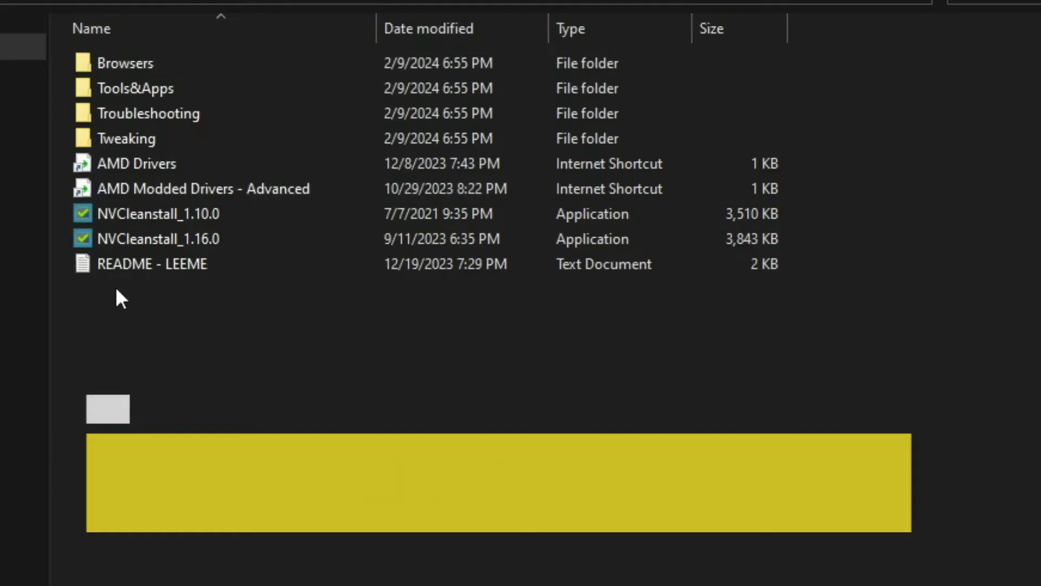
{"action": "double_click", "coordinate": [120, 63]}
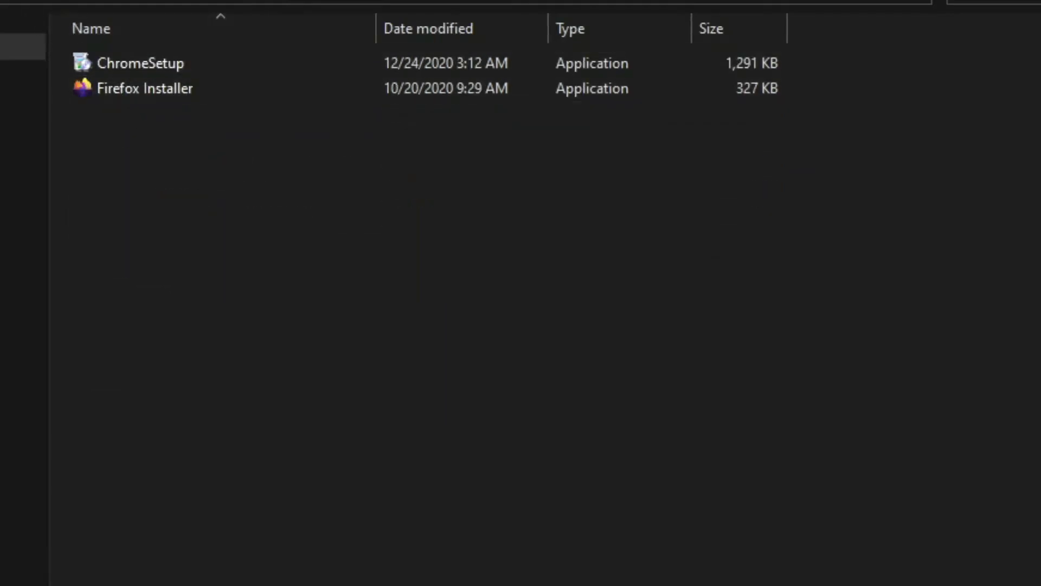
{"action": "key", "text": "alt+Left"}
{"action": "double_click", "coordinate": [122, 86]}
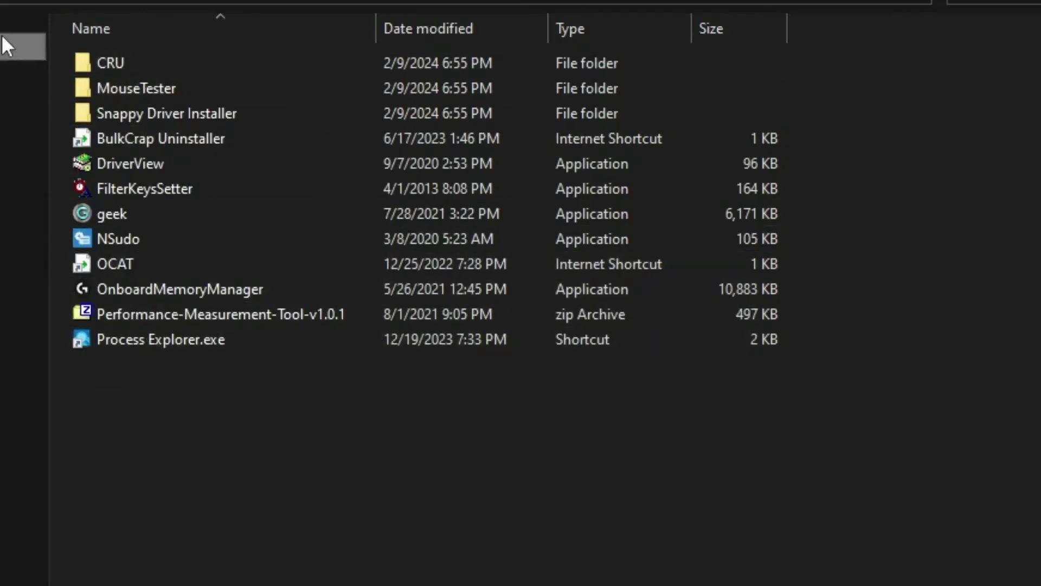
{"action": "left_click", "coordinate": [6, 4]}
{"action": "double_click", "coordinate": [132, 116]}
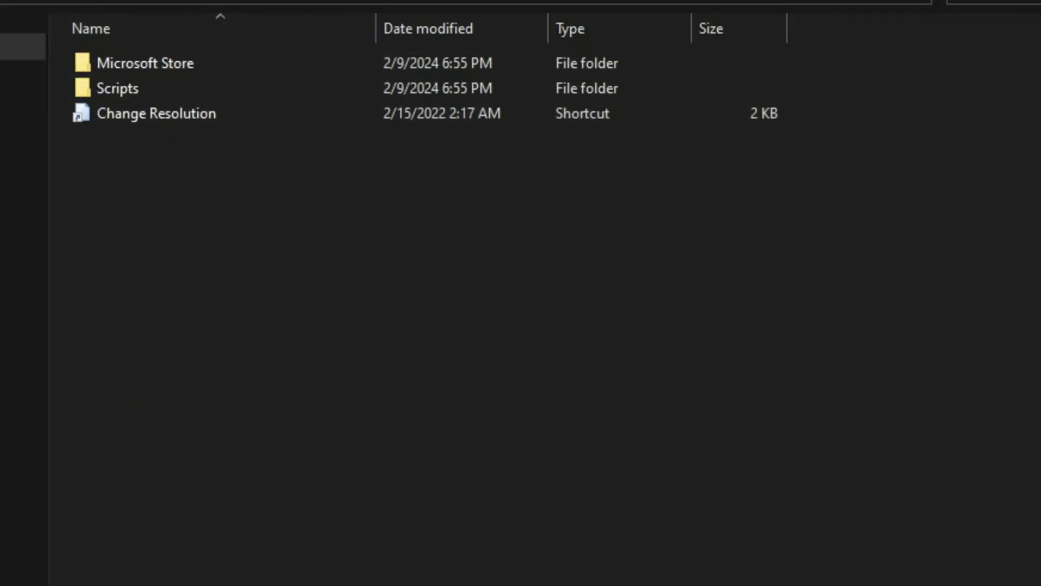
{"action": "key", "text": "alt+Left"}
{"action": "double_click", "coordinate": [119, 140]}
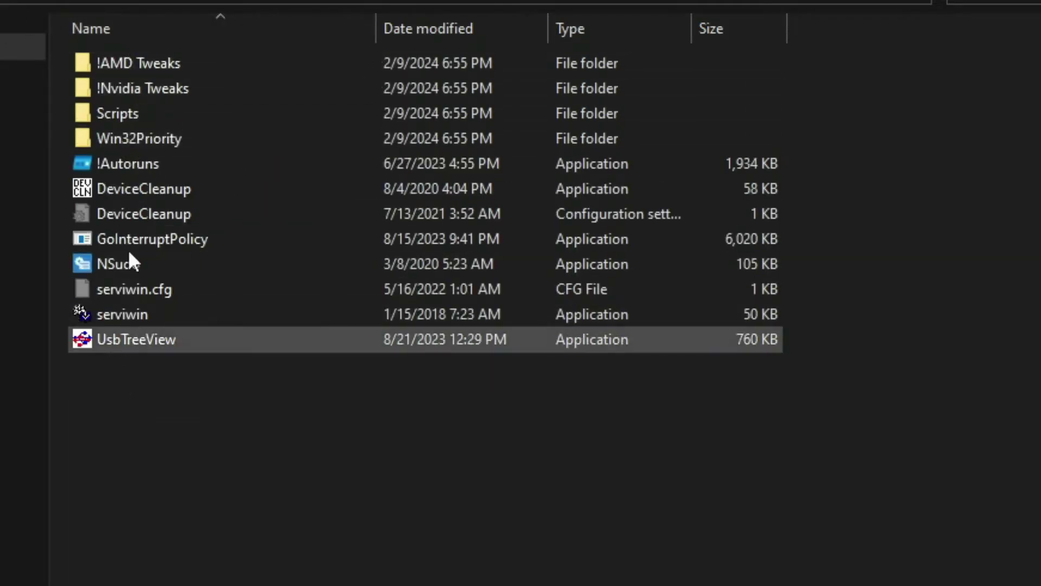
{"action": "key", "text": "alt+Left"}
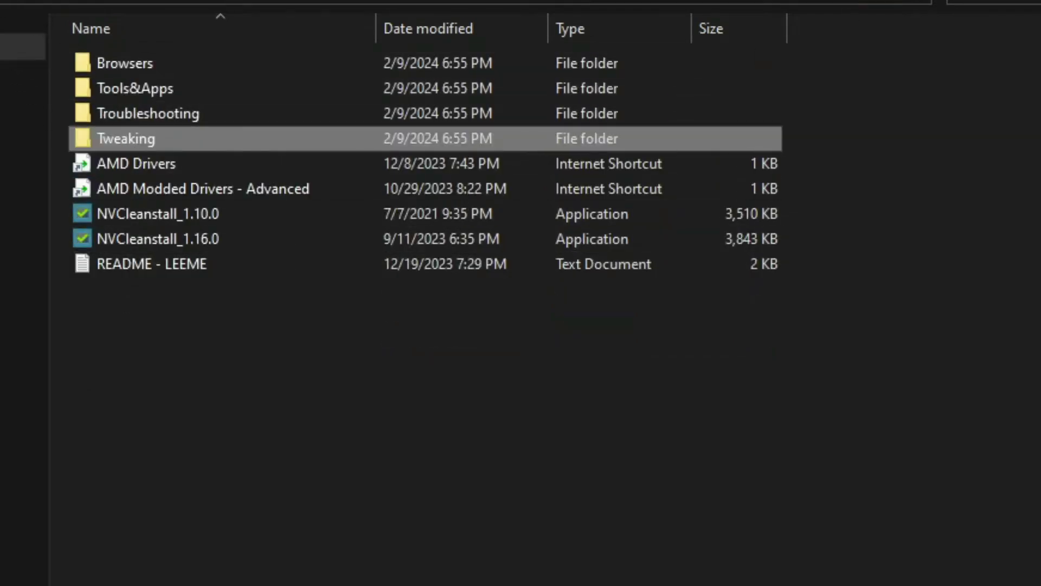
{"action": "key", "text": "alt+F4"}
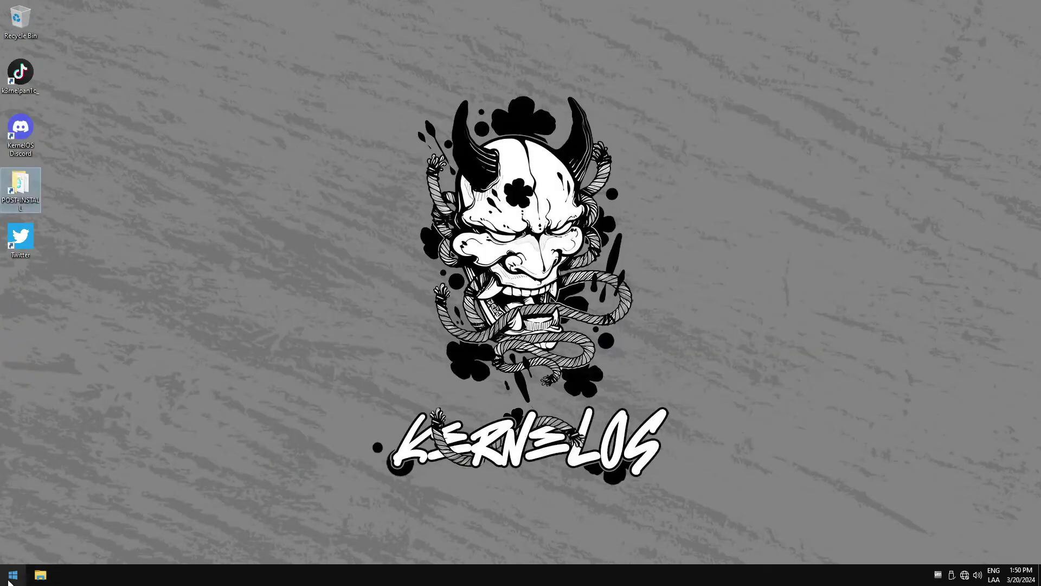
Run winver to check the Windows version and build information, and dismiss it.
{"action": "left_click", "coordinate": [9, 581]}
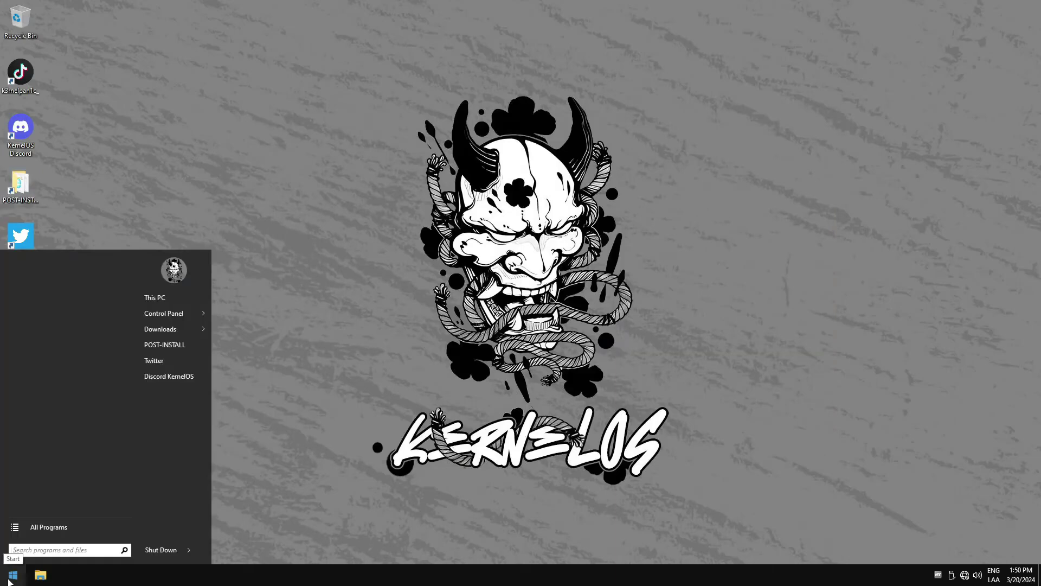
{"action": "type", "text": "winver"}
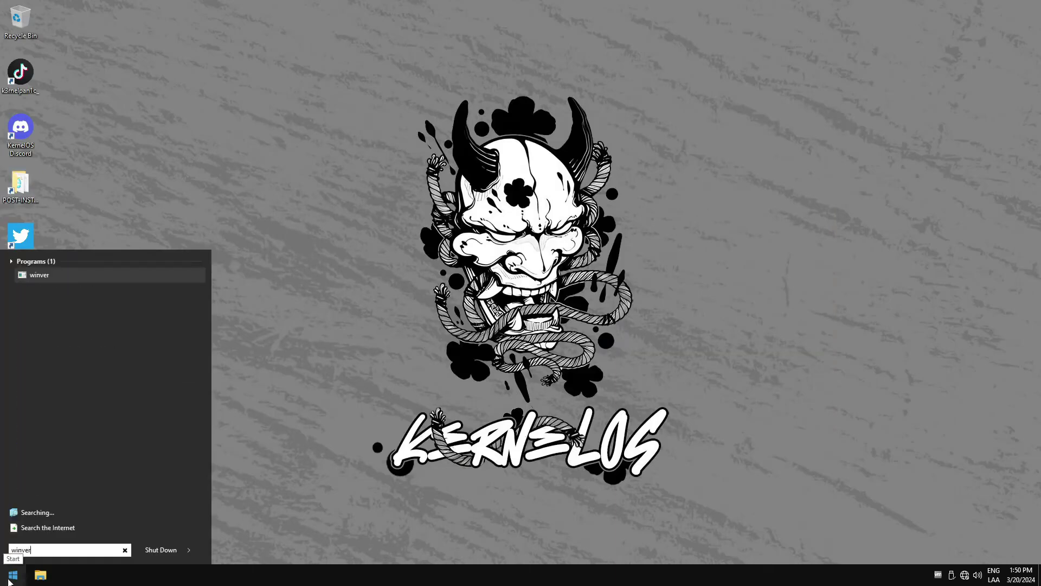
{"action": "key", "text": "Return"}
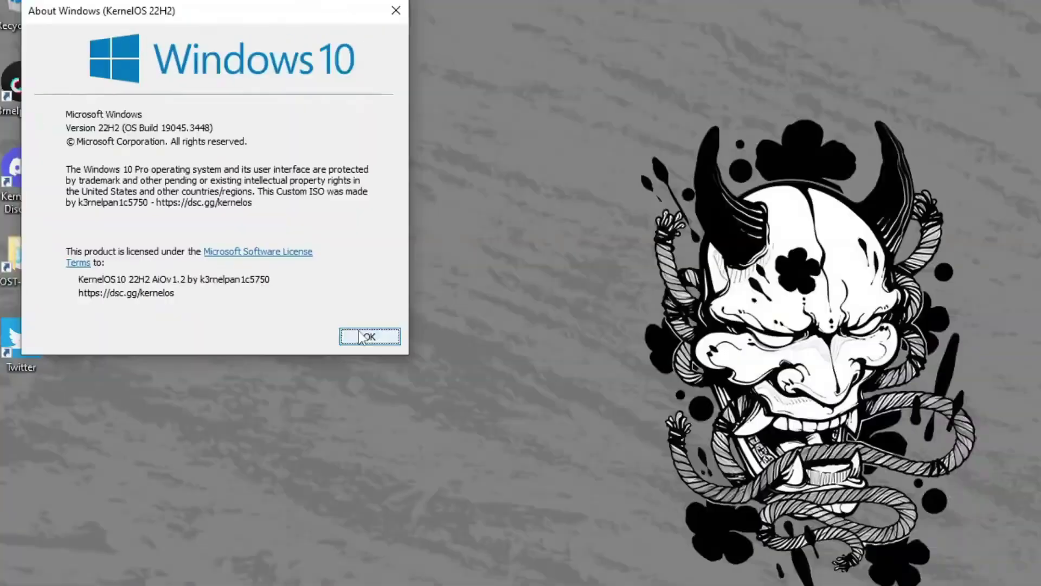
{"action": "key", "text": "Return"}
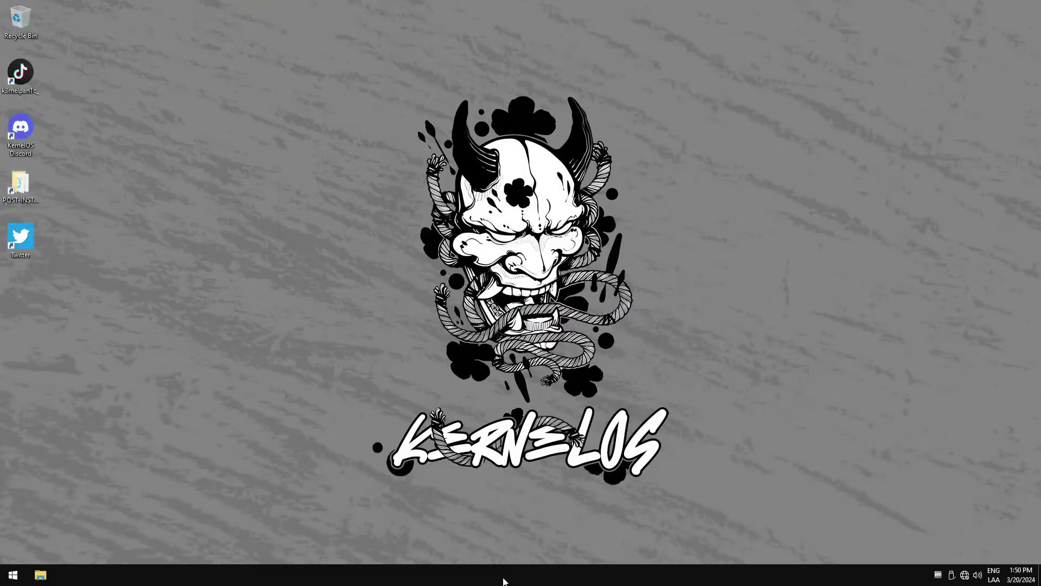
Examine the background processes and the CPU and memory performance in Task Manager's detailed view, and close it.
{"action": "right_click", "coordinate": [506, 580]}
{"action": "left_click", "coordinate": [545, 525]}
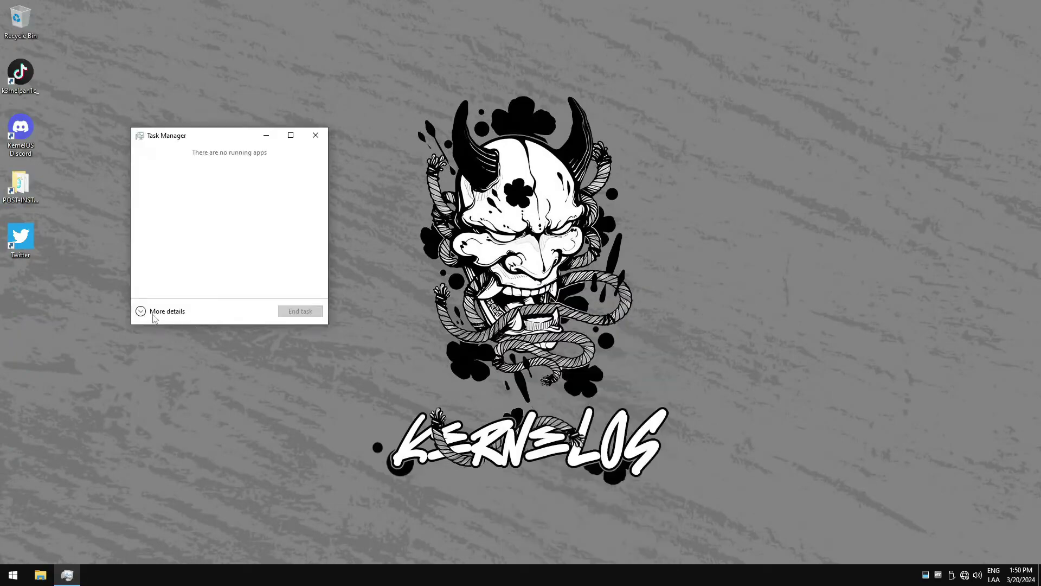
{"action": "left_click", "coordinate": [145, 313]}
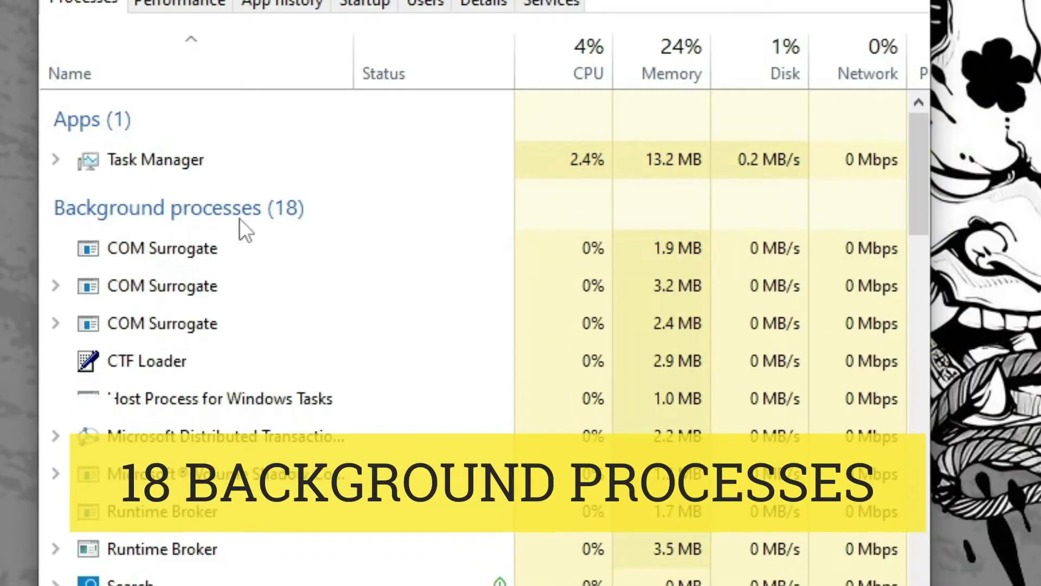
{"action": "left_click", "coordinate": [174, 5]}
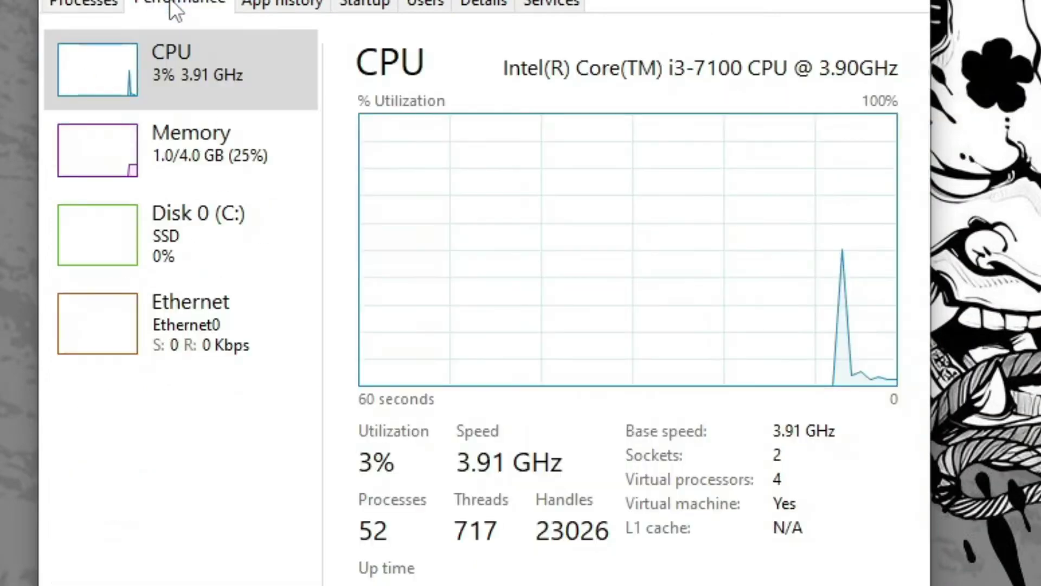
{"action": "left_click", "coordinate": [172, 81]}
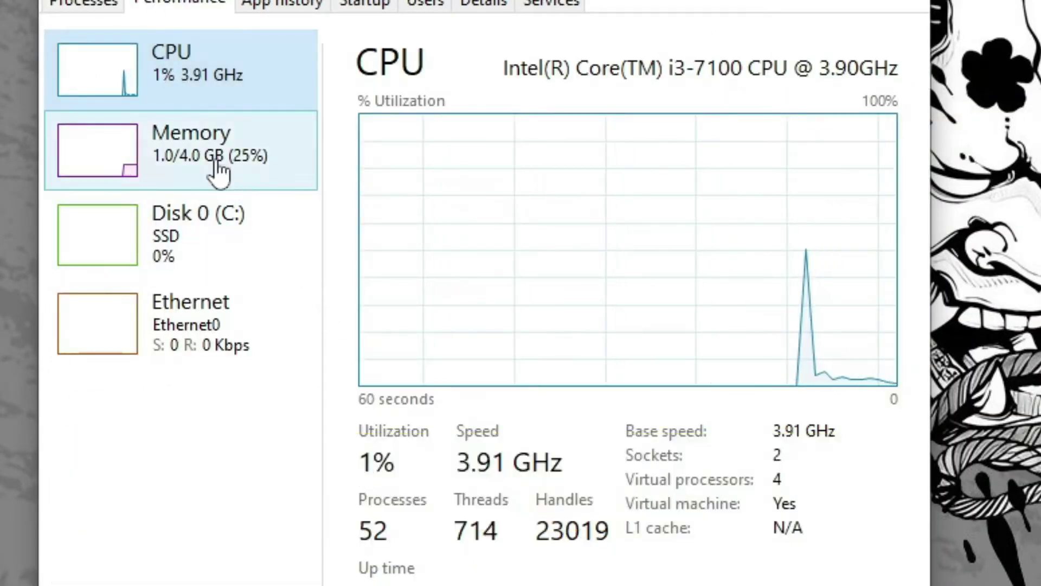
{"action": "left_click", "coordinate": [217, 168]}
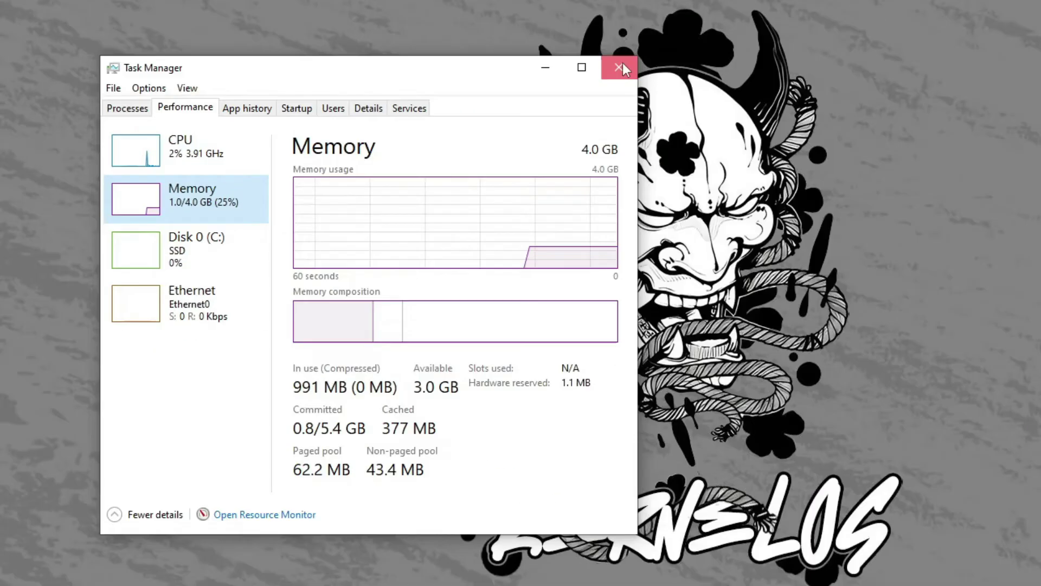
{"action": "left_click", "coordinate": [623, 63]}
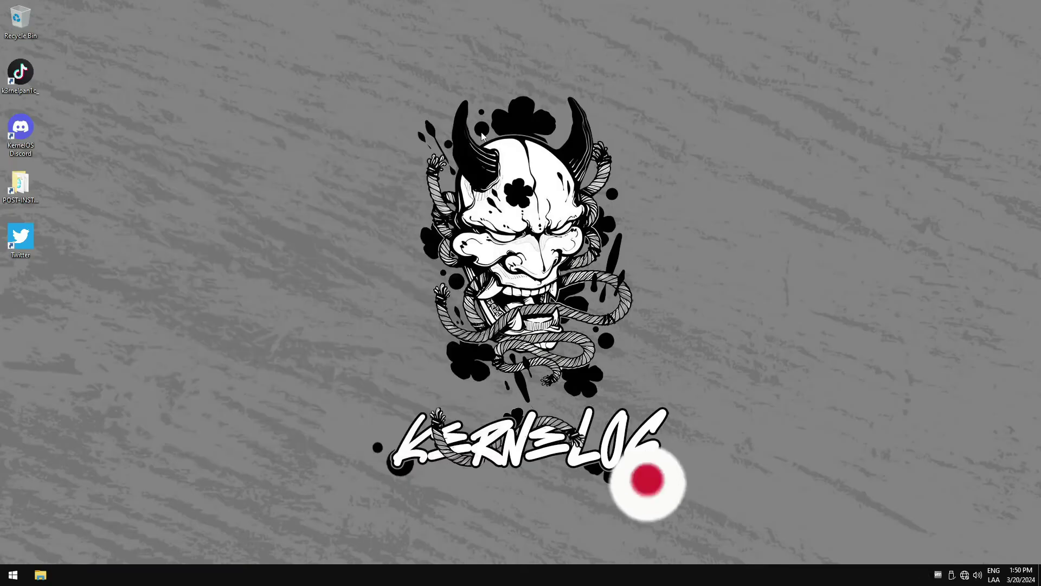
Check the used and free space in the properties of the C: drive and close File Explorer.
{"action": "key", "text": "super+e"}
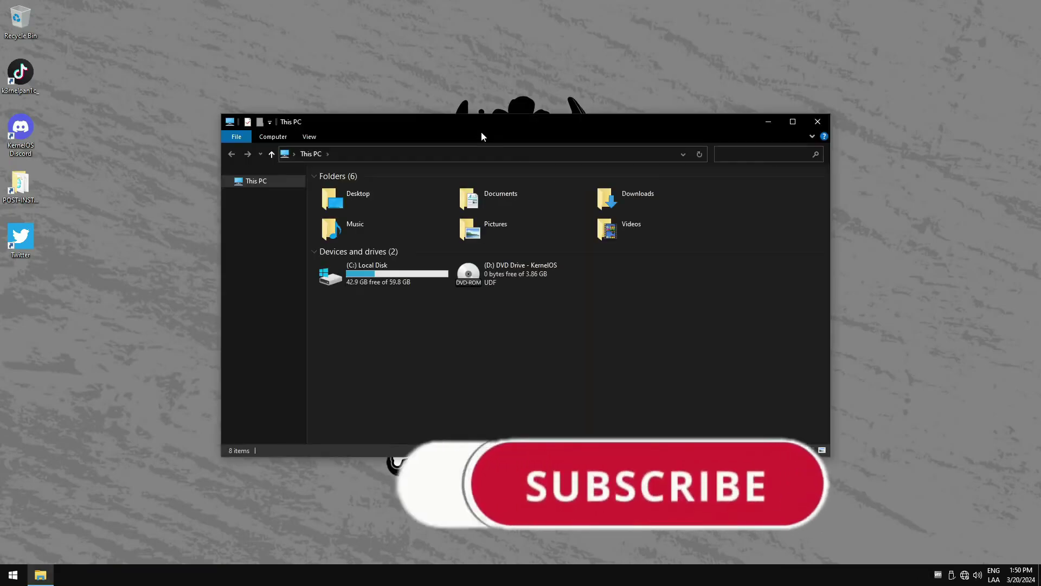
{"action": "left_click", "coordinate": [390, 276]}
{"action": "right_click", "coordinate": [389, 273]}
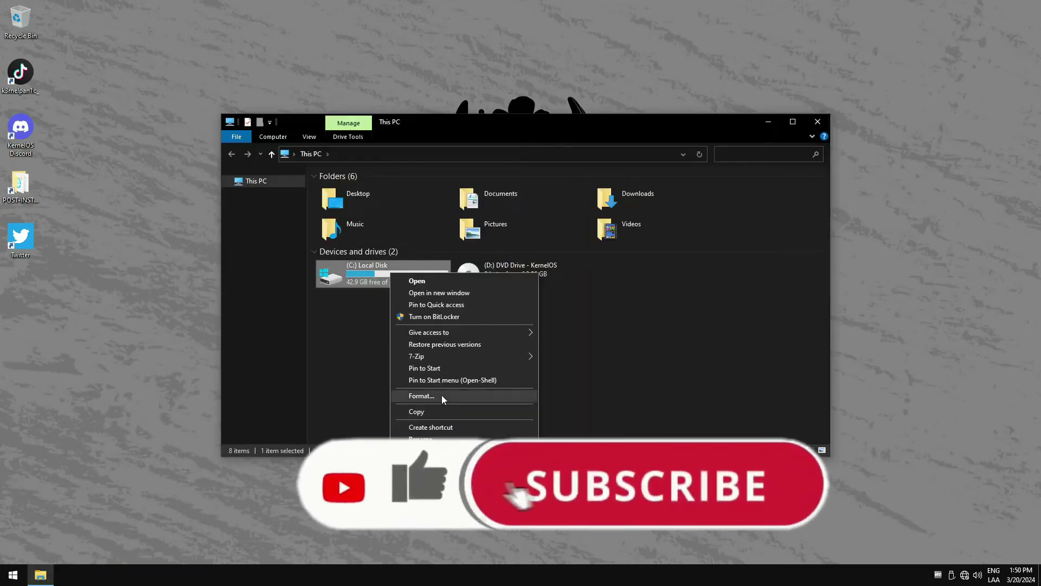
{"action": "key", "text": "Escape"}
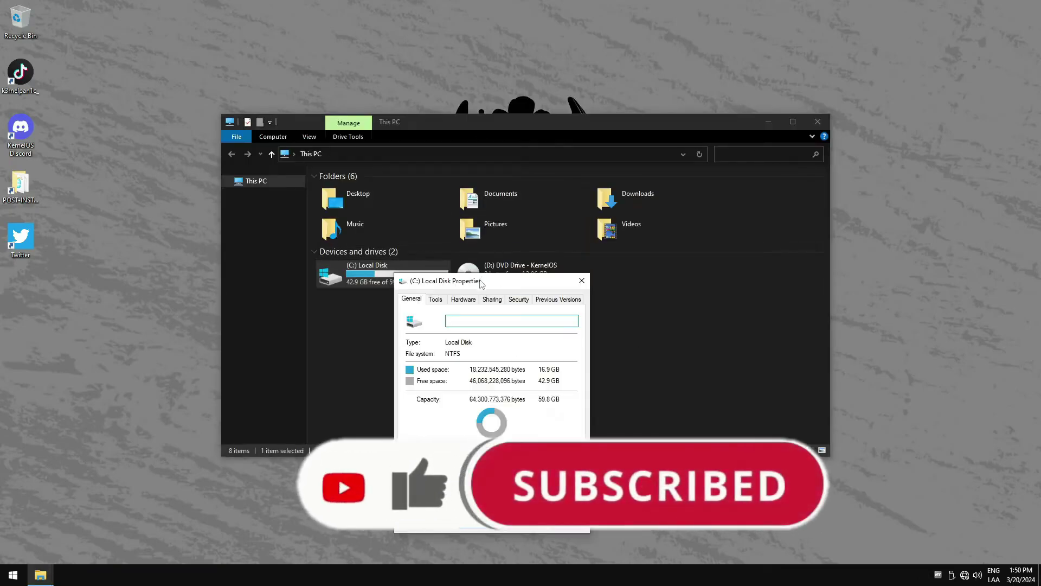
{"action": "left_click_drag", "start_coordinate": [480, 283], "coordinate": [734, 135]}
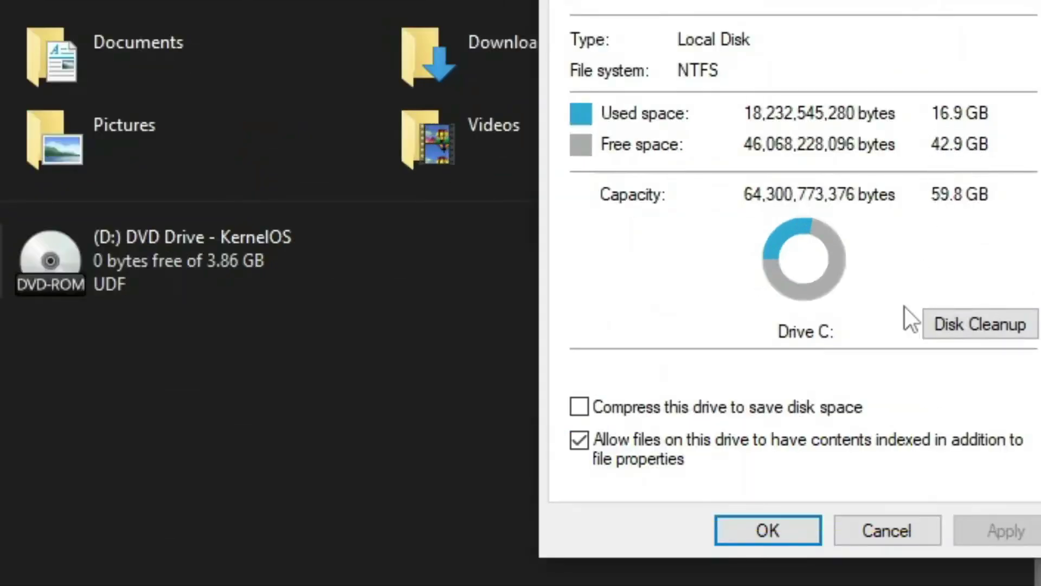
{"action": "left_click", "coordinate": [768, 515]}
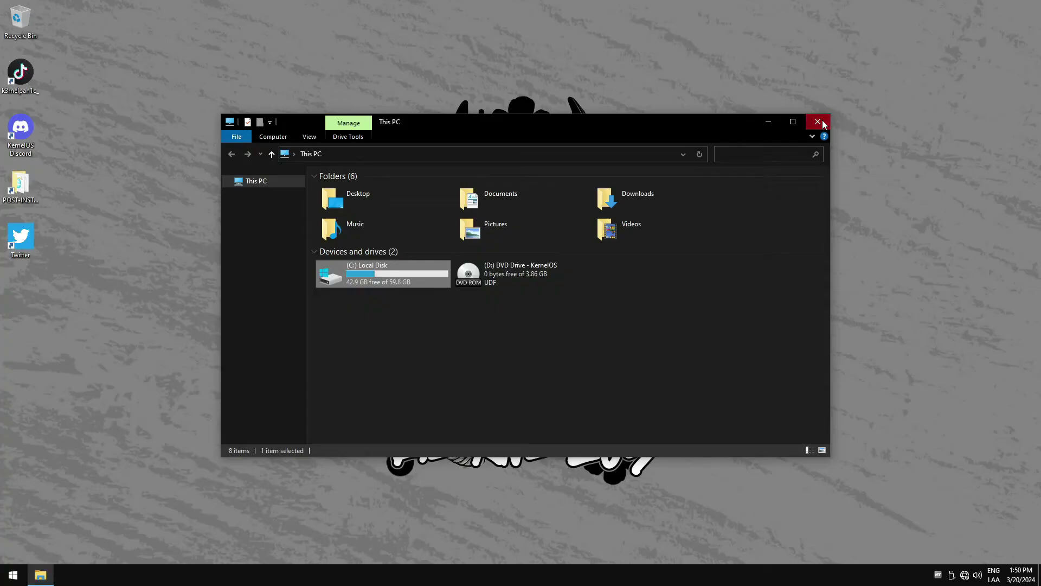
{"action": "left_click", "coordinate": [818, 122]}
Open the installed programs list in Control Panel and examine the 7-Zip, Microsoft Visual C++ Redistributable and Open-Shell entries.
{"action": "left_click", "coordinate": [12, 575]}
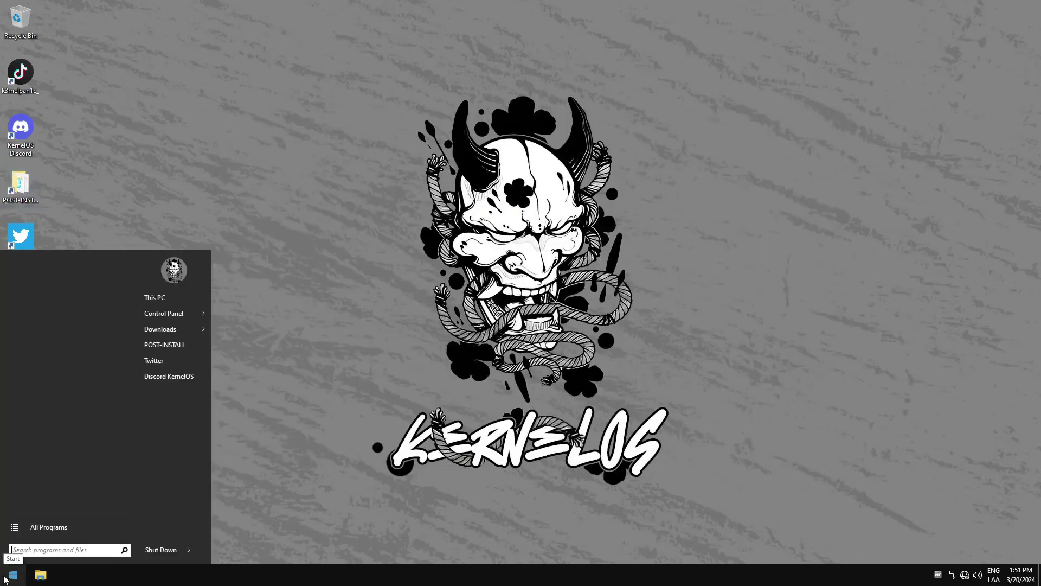
{"action": "type", "text": "control"}
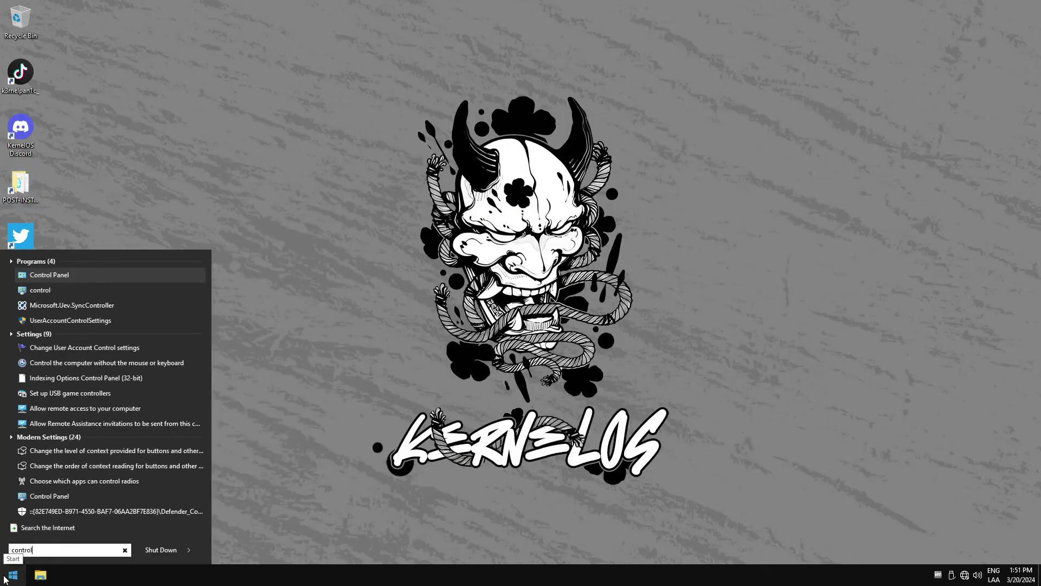
{"action": "left_click", "coordinate": [4, 579]}
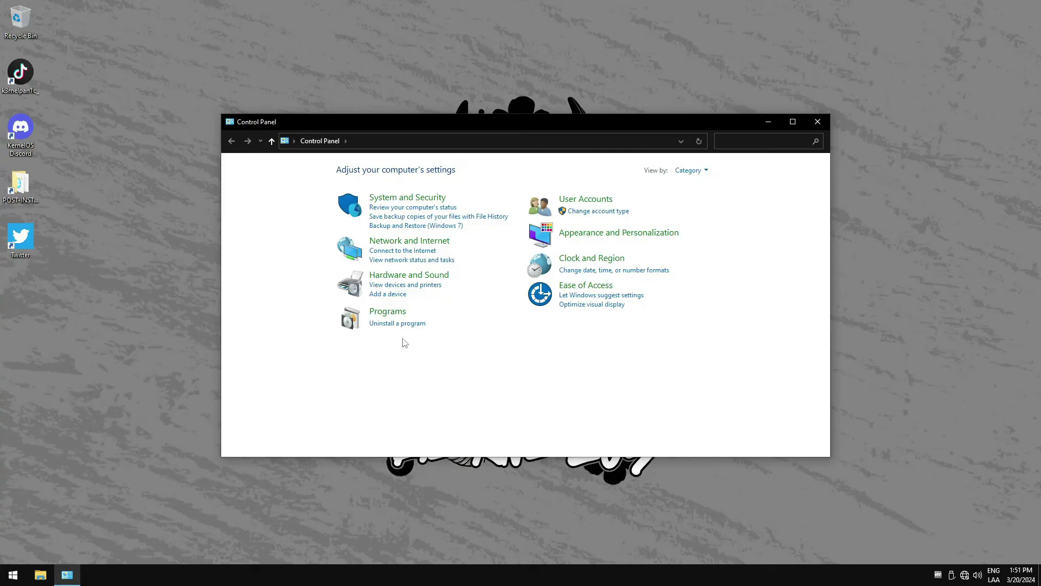
{"action": "left_click", "coordinate": [396, 323]}
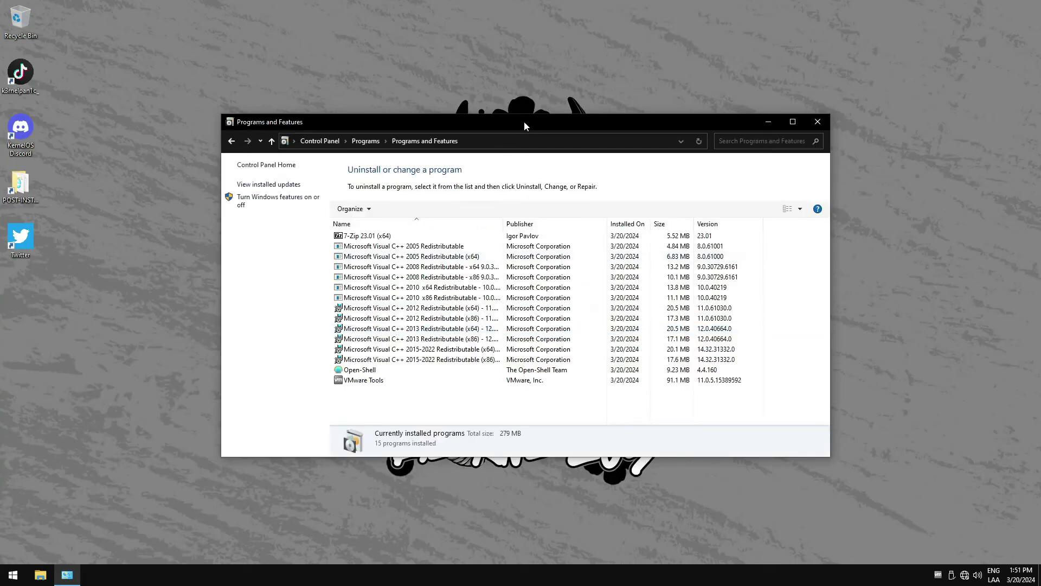
{"action": "left_click_drag", "start_coordinate": [524, 121], "coordinate": [518, 31]}
{"action": "left_click", "coordinate": [346, 144]}
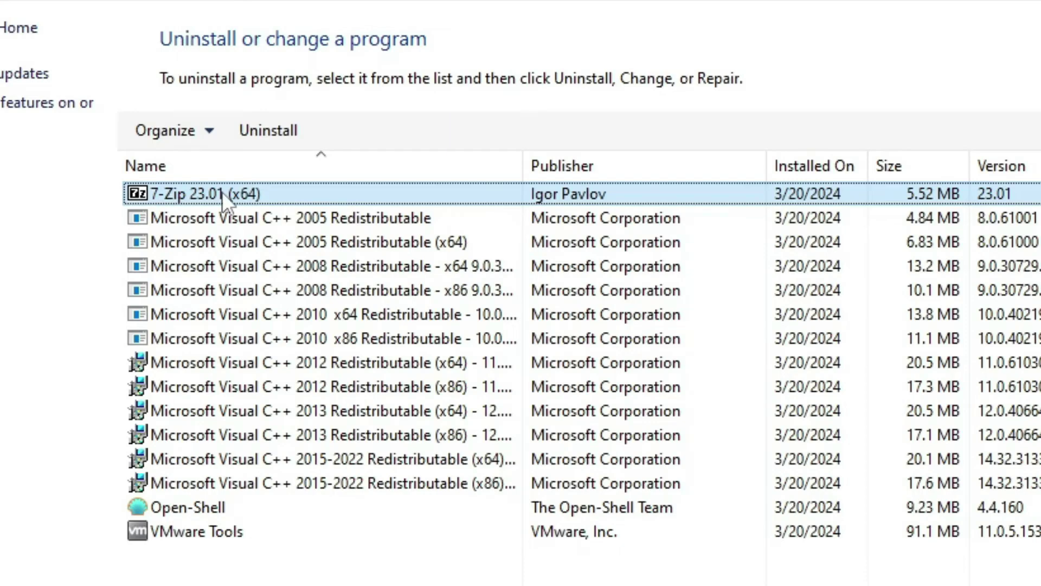
{"action": "left_click", "coordinate": [239, 219]}
{"action": "left_click", "coordinate": [315, 484]}
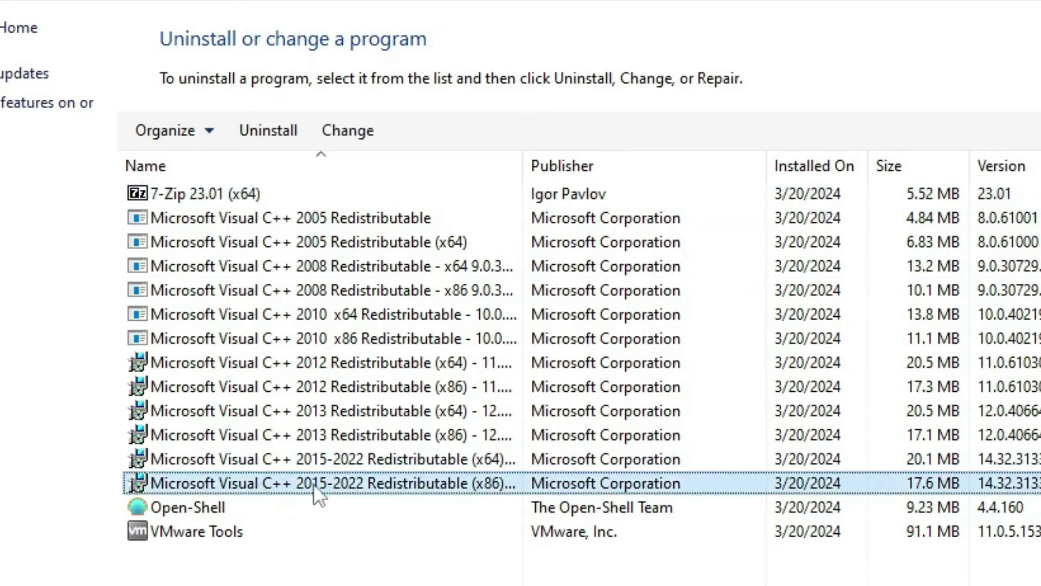
{"action": "left_click", "coordinate": [196, 508]}
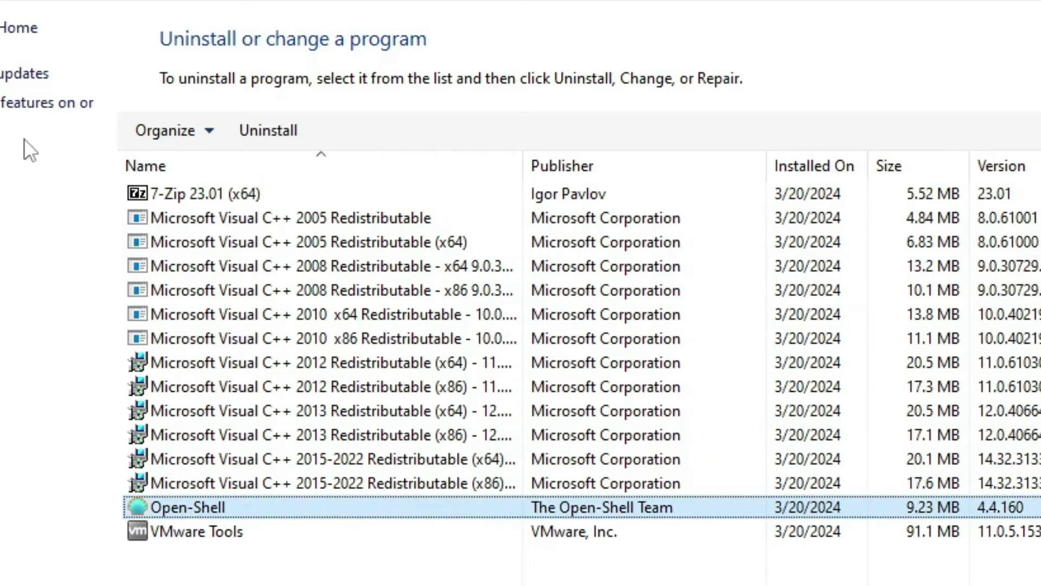
Review the installed updates and the .NET Framework 3.5 and 4.8 entries in Windows Features, cancel, and close Control Panel.
{"action": "left_click", "coordinate": [11, 73]}
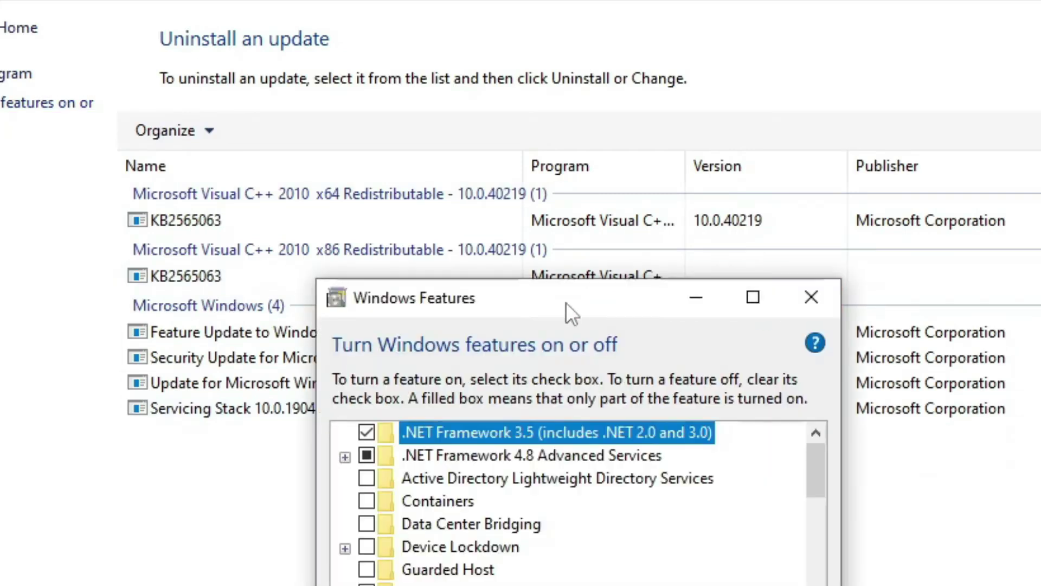
{"action": "left_click_drag", "start_coordinate": [566, 301], "coordinate": [611, 55]}
{"action": "left_click", "coordinate": [578, 210]}
{"action": "left_click", "coordinate": [571, 188]}
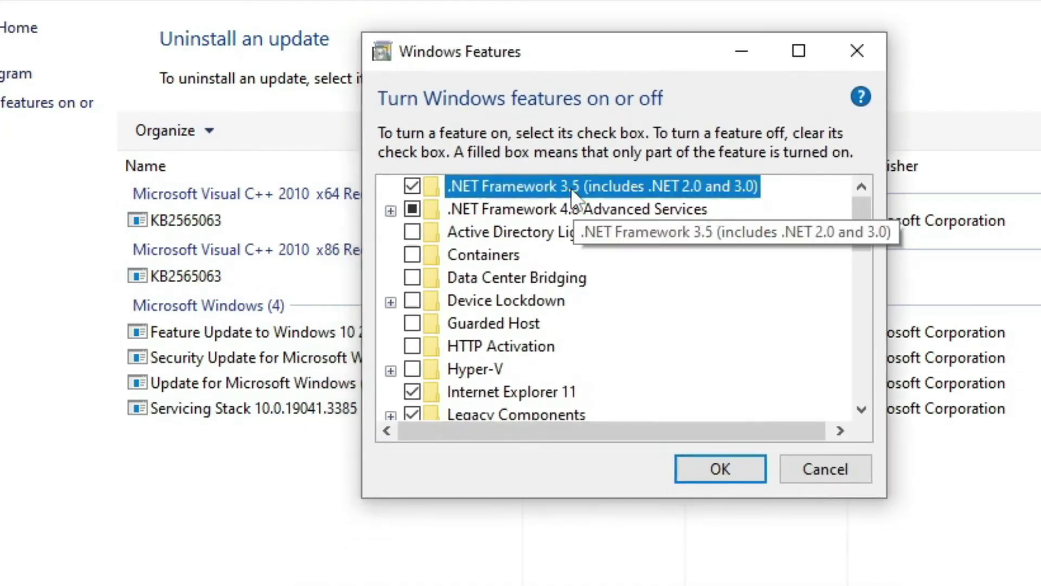
{"action": "left_click", "coordinate": [574, 210]}
{"action": "left_click", "coordinate": [569, 188]}
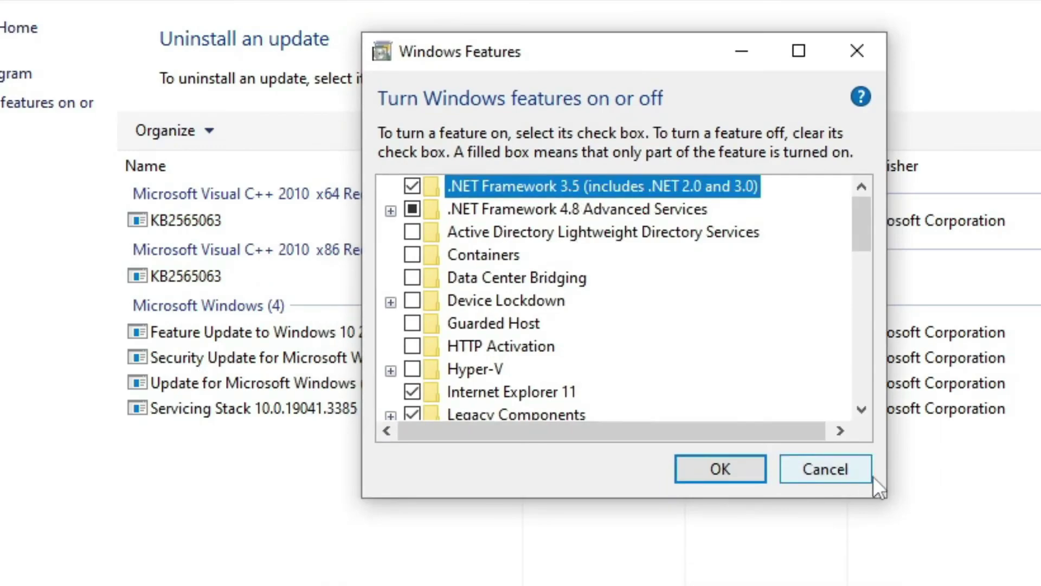
{"action": "left_click", "coordinate": [837, 474]}
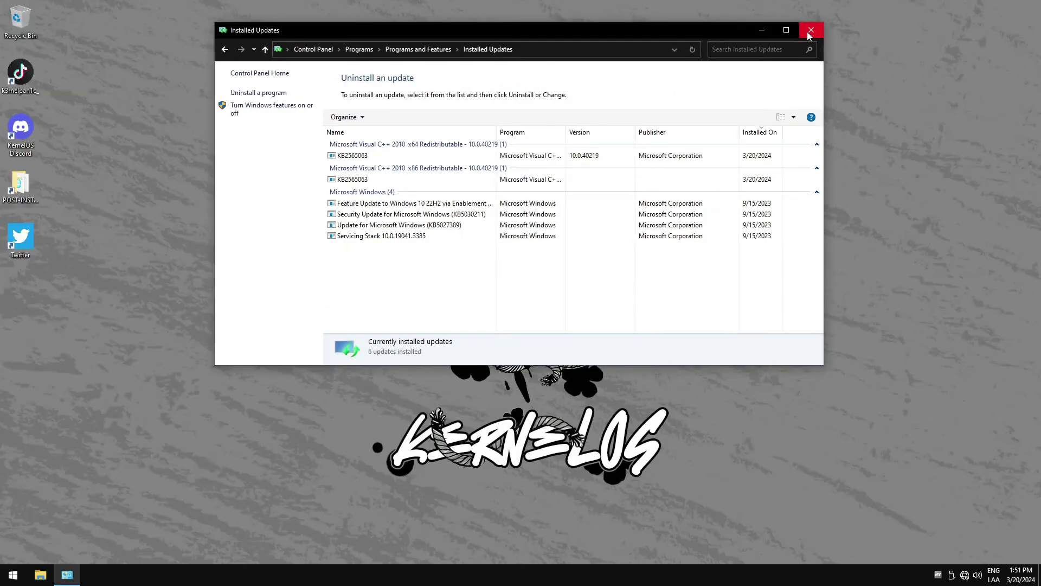
{"action": "left_click", "coordinate": [808, 20]}
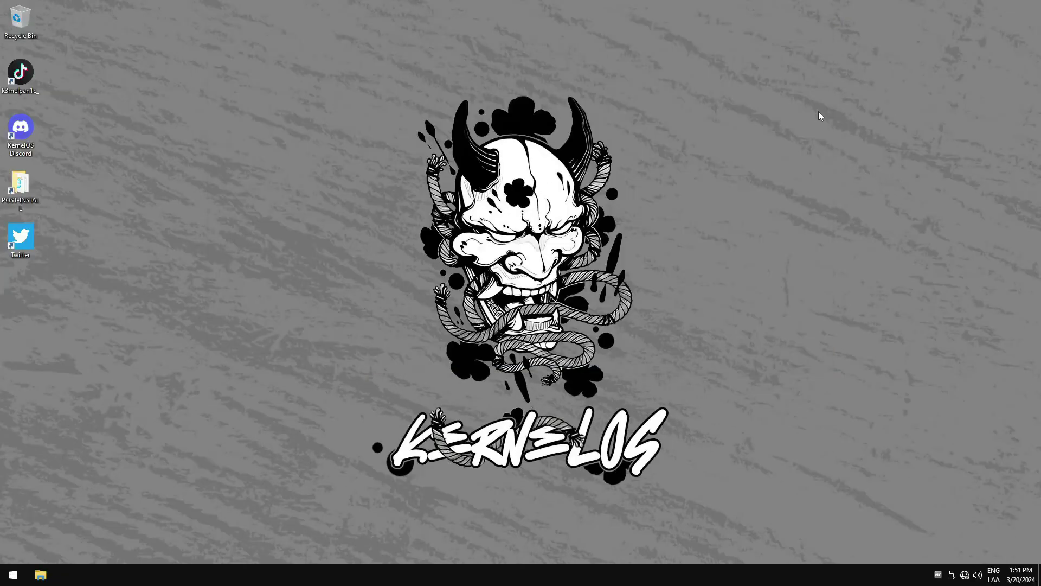
Look through the power plans offered in the desktop's context options and dismiss them without choosing one.
{"action": "right_click", "coordinate": [817, 15]}
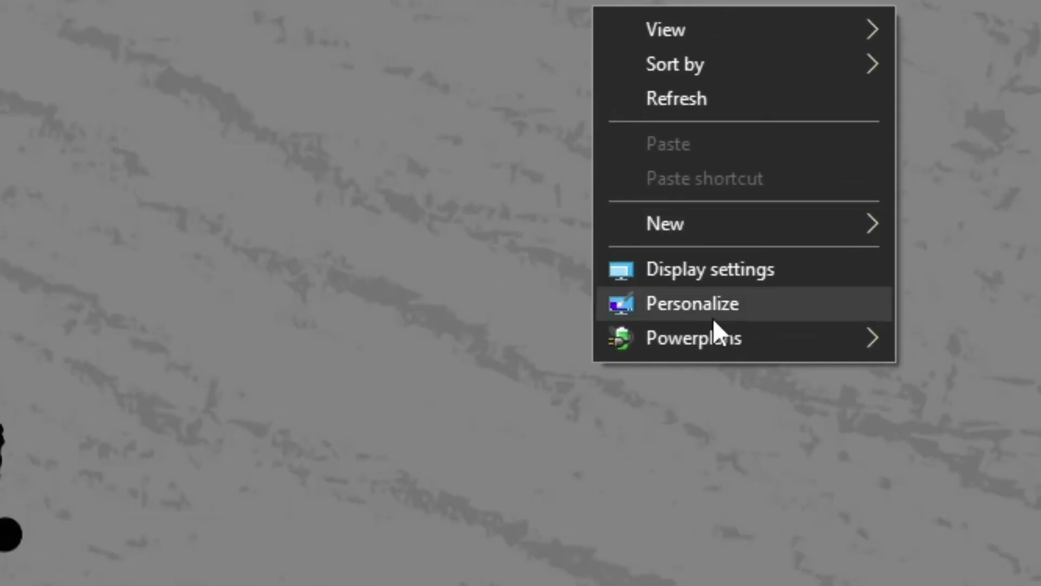
{"action": "mouse_move", "coordinate": [859, 130]}
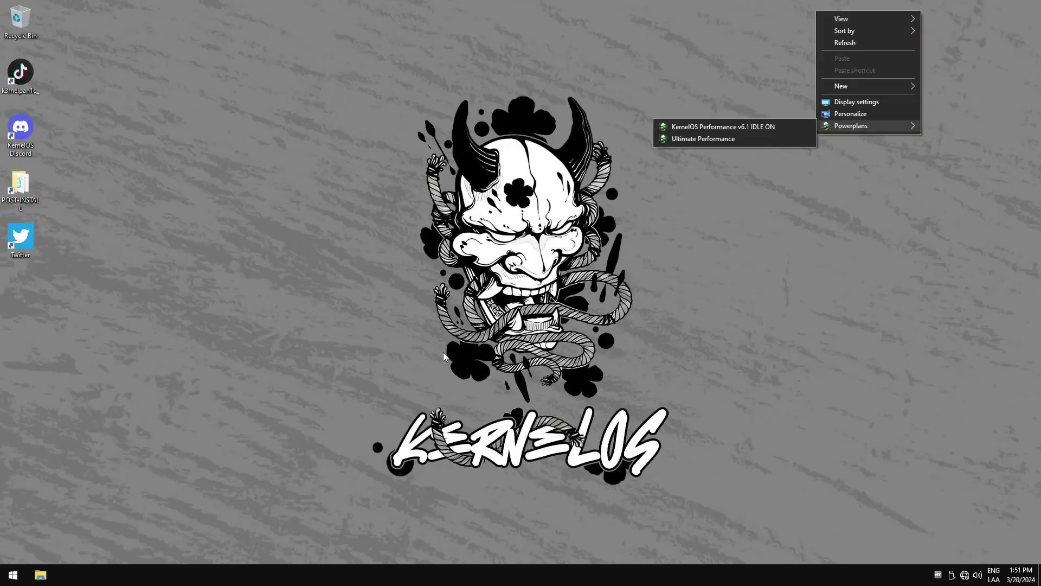
{"action": "left_click", "coordinate": [444, 352]}
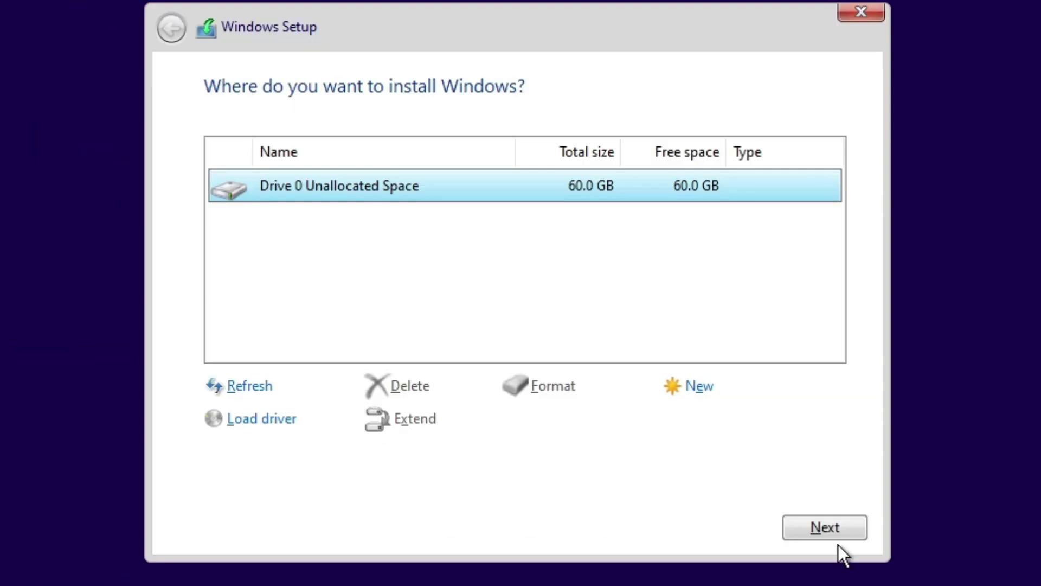
Install Windows on the unallocated space of Drive 0 and dismiss the sign-out notice shown before the restart.
{"action": "left_click", "coordinate": [838, 529]}
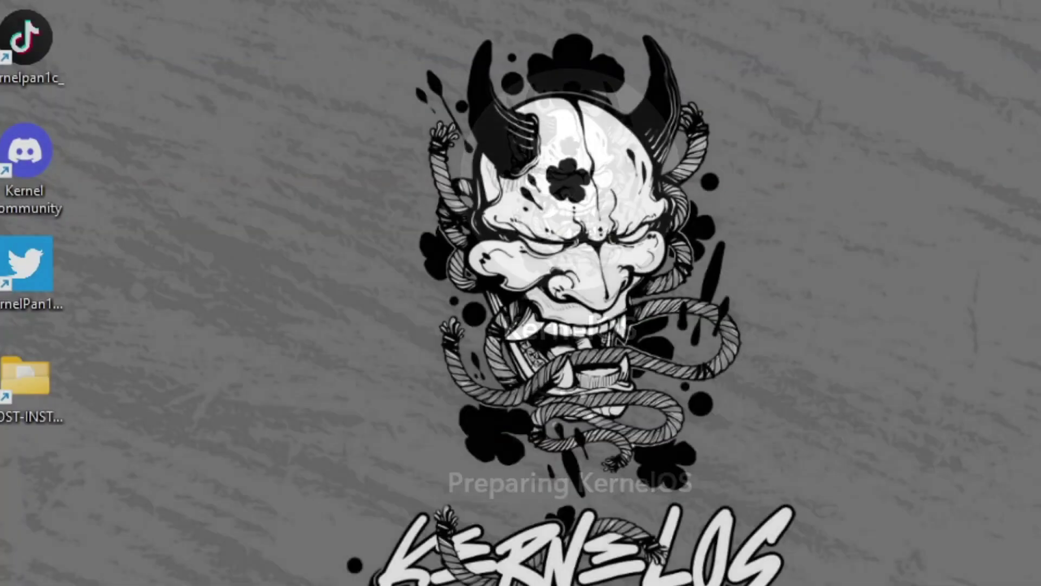
{"action": "key", "text": "super"}
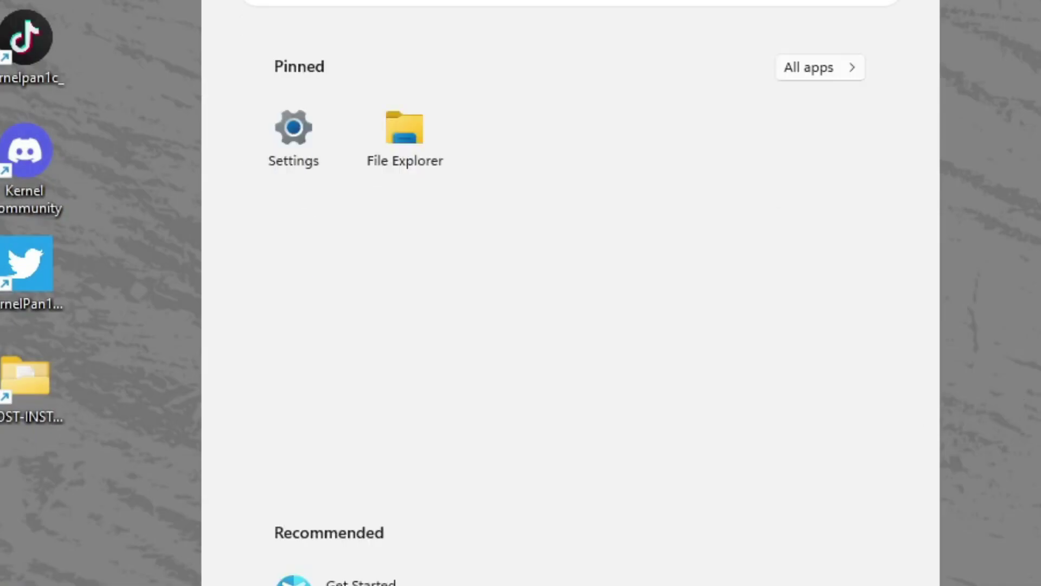
{"action": "key", "text": "super"}
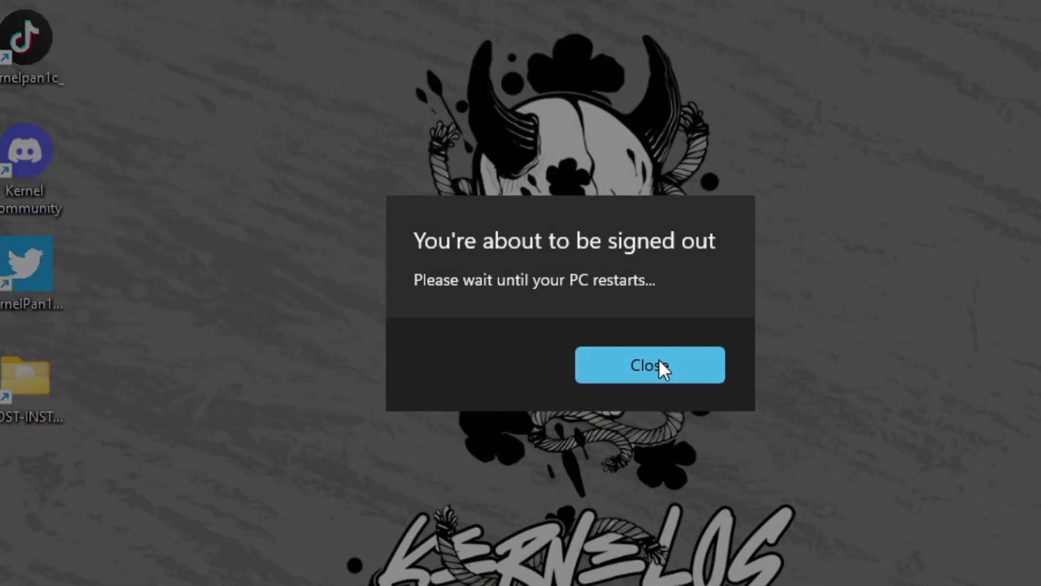
{"action": "left_click", "coordinate": [658, 366]}
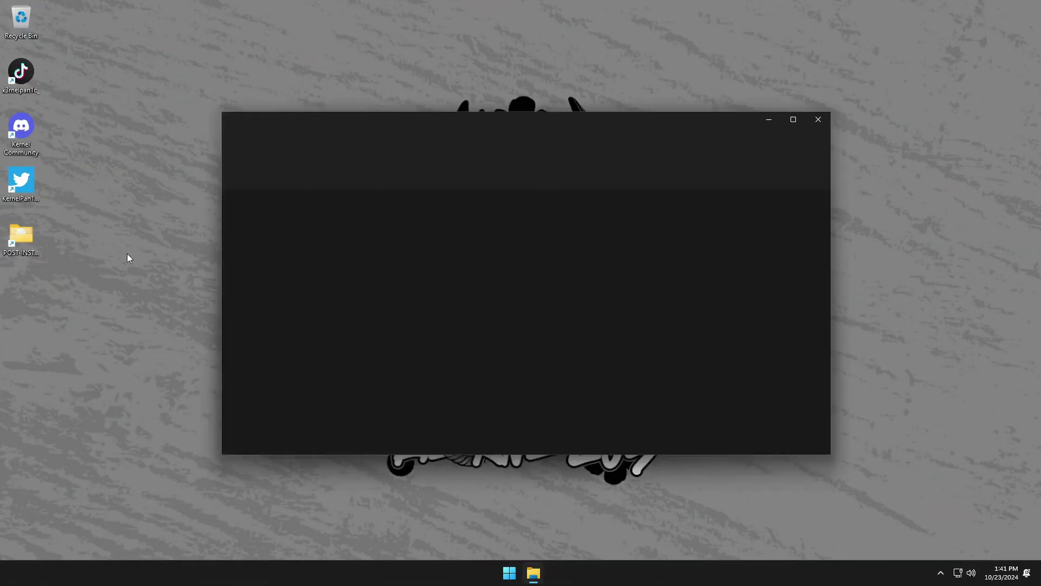
Maximize the POST-INSTALL folder window and examine the contents of the Browsers and Tools&Apps subfolders.
{"action": "left_click", "coordinate": [789, 123]}
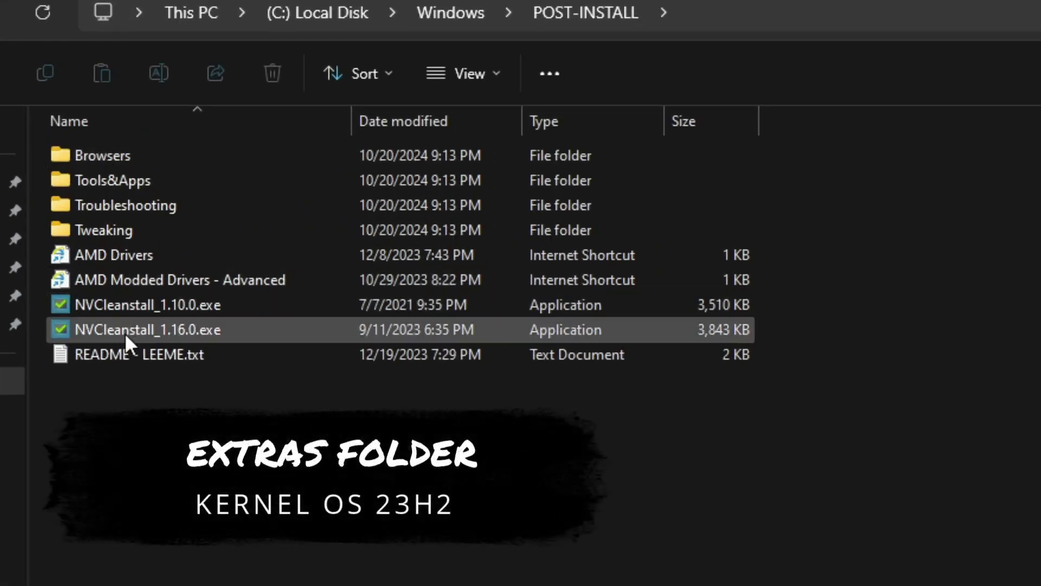
{"action": "double_click", "coordinate": [124, 162]}
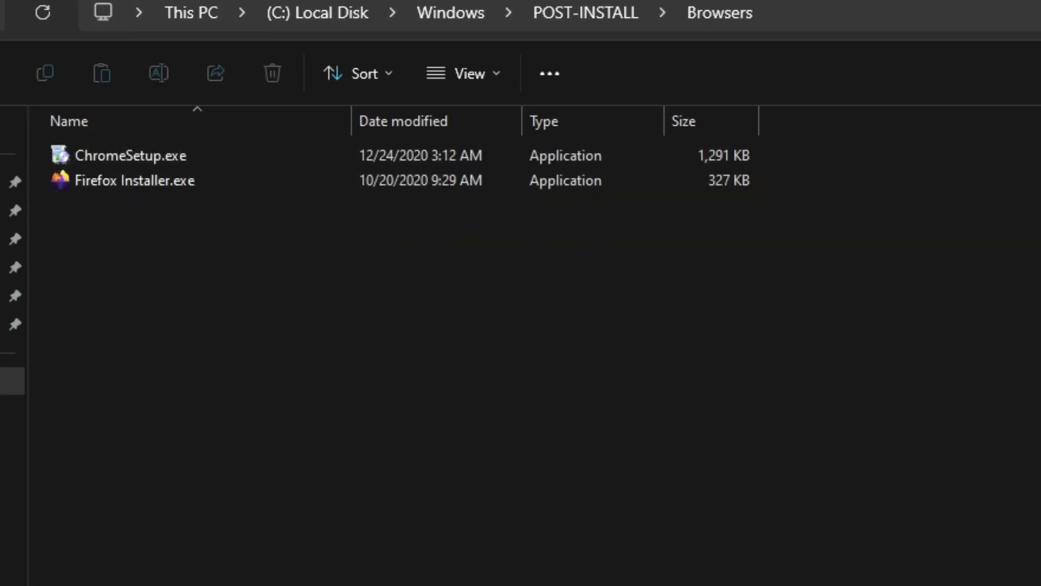
{"action": "key", "text": "alt+Left"}
{"action": "double_click", "coordinate": [124, 180]}
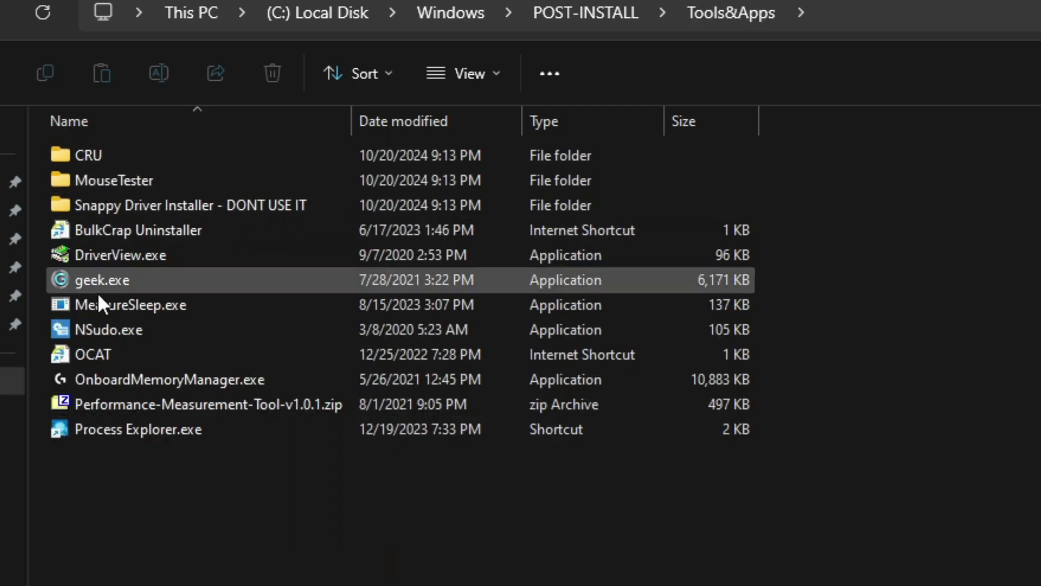
{"action": "key", "text": "alt+Left"}
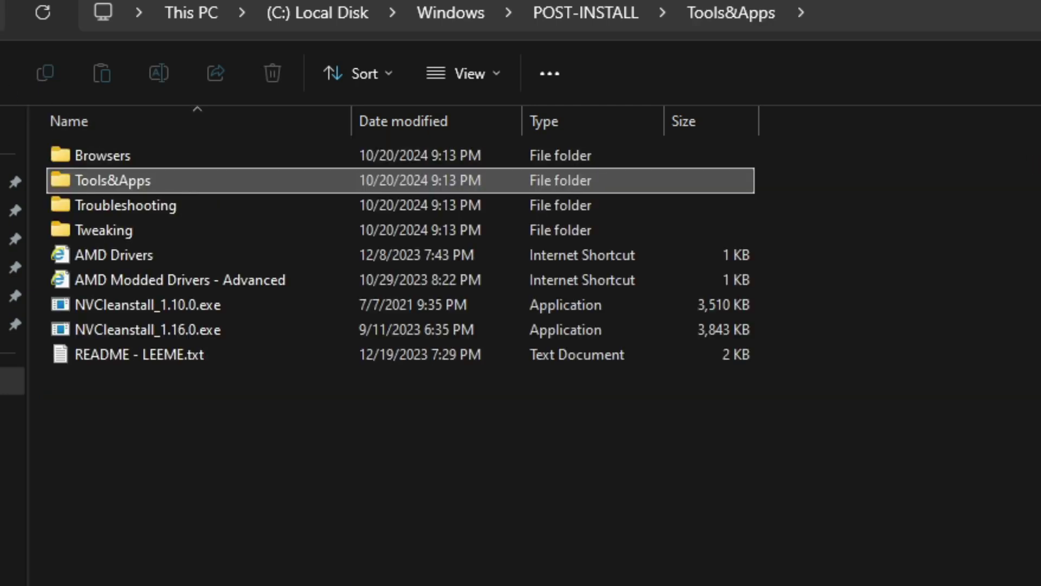
Examine the contents of the Troubleshooting and Tweaking subfolders in POST-INSTALL, and close File Explorer.
{"action": "double_click", "coordinate": [125, 209]}
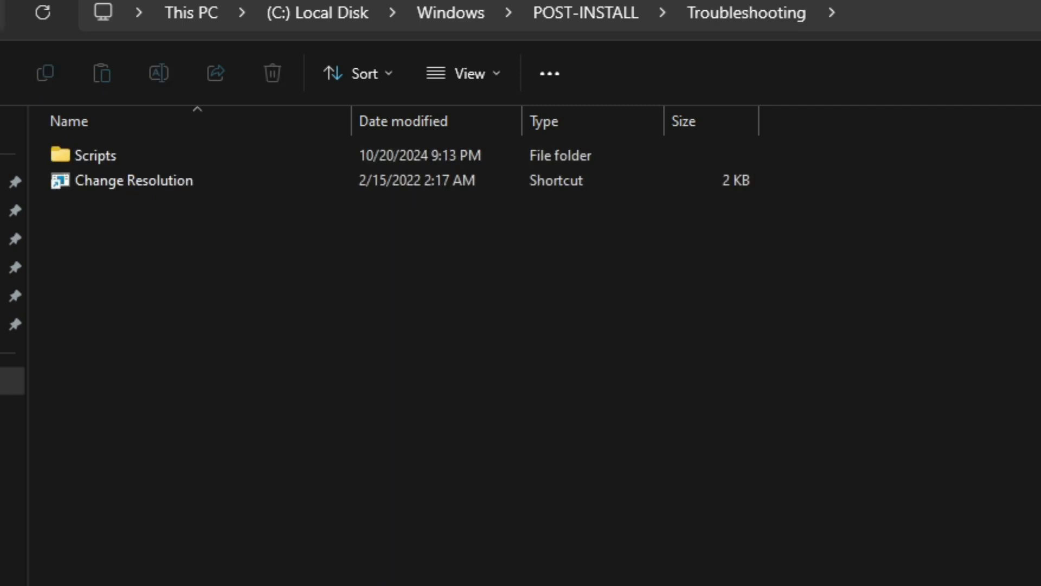
{"action": "key", "text": "alt+Left"}
{"action": "double_click", "coordinate": [97, 230]}
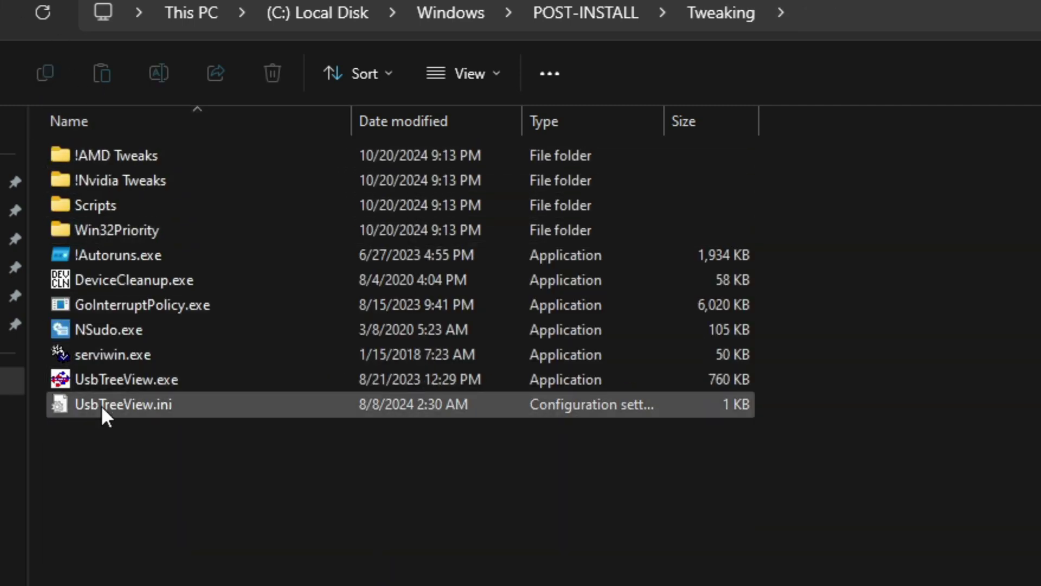
{"action": "key", "text": "alt+Left"}
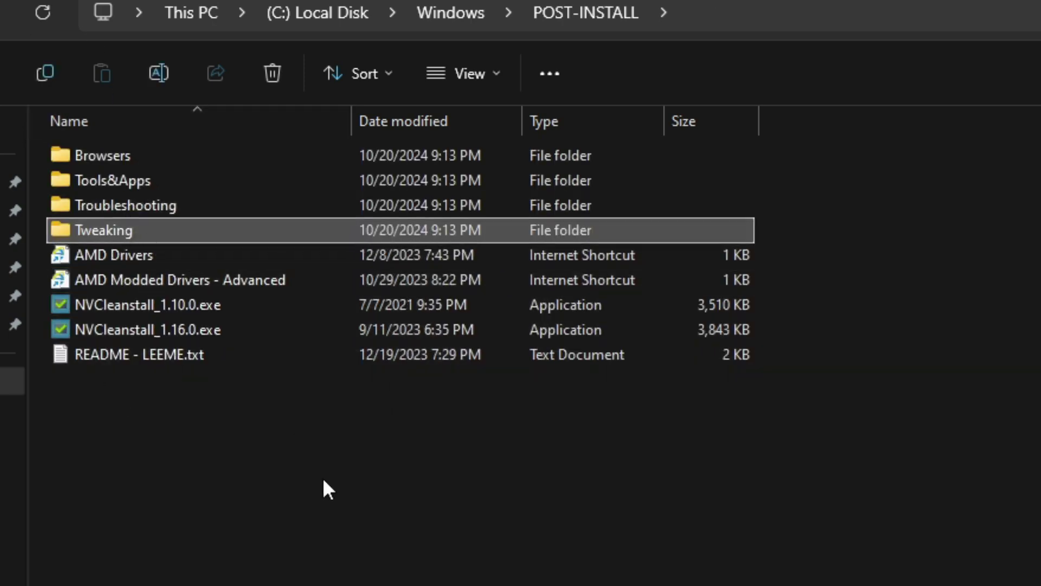
{"action": "left_click", "coordinate": [1030, 530]}
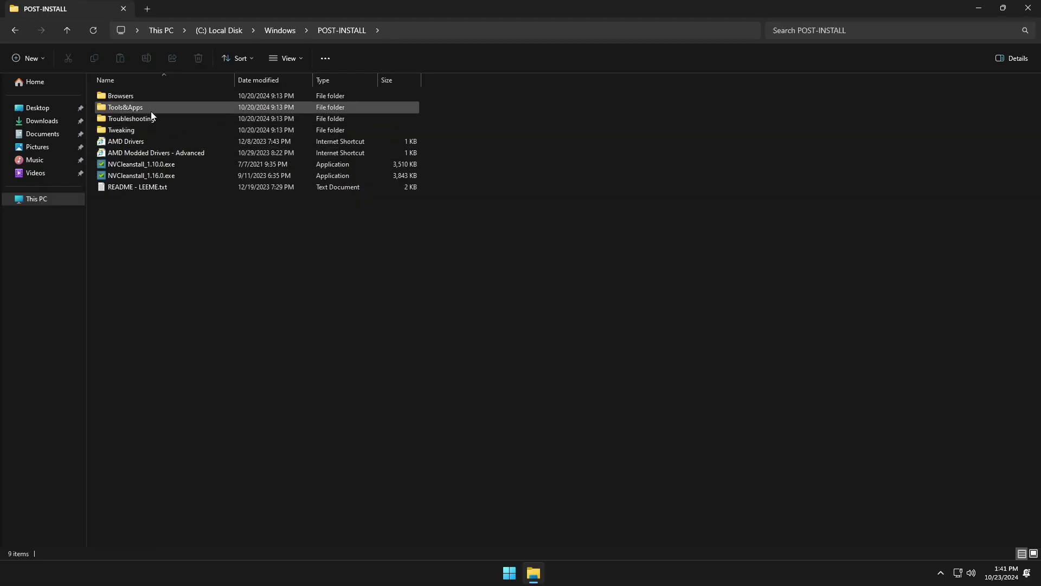
{"action": "left_click", "coordinate": [1028, 8]}
{"action": "left_click", "coordinate": [473, 541]}
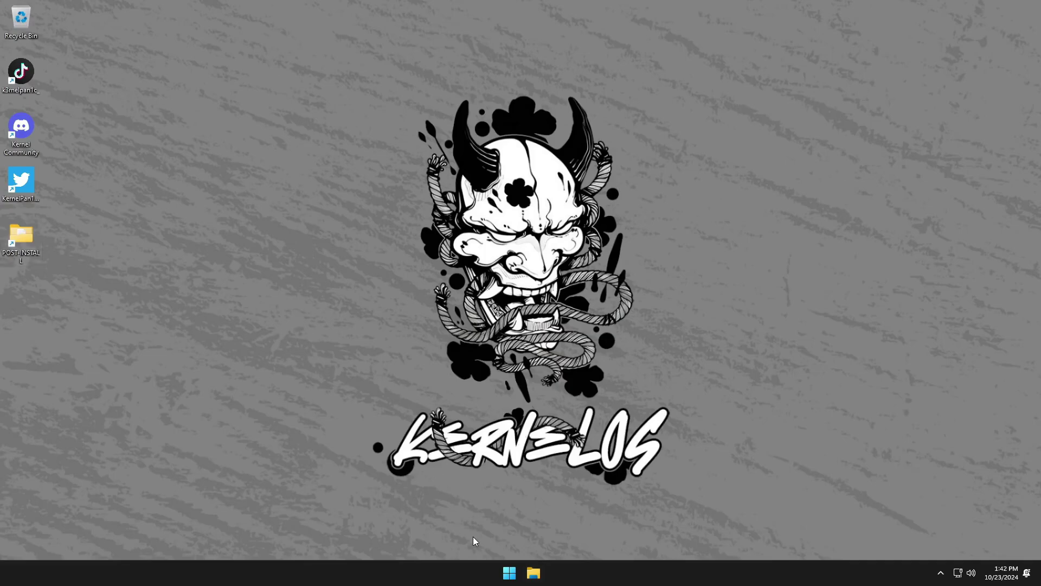
Run winver to check the Windows version and build, and close the About Windows dialog.
{"action": "left_click", "coordinate": [504, 574]}
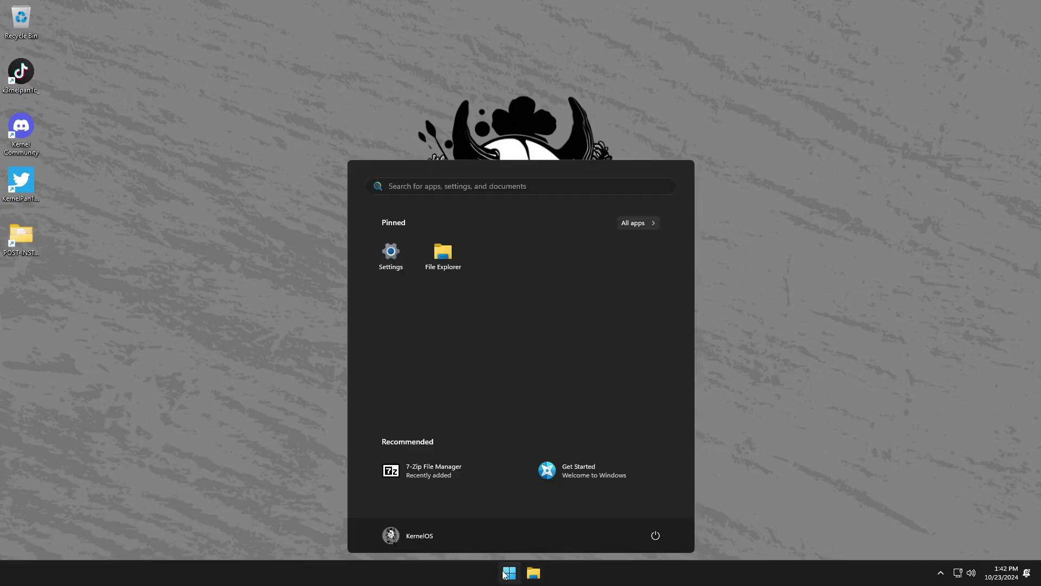
{"action": "type", "text": "winver"}
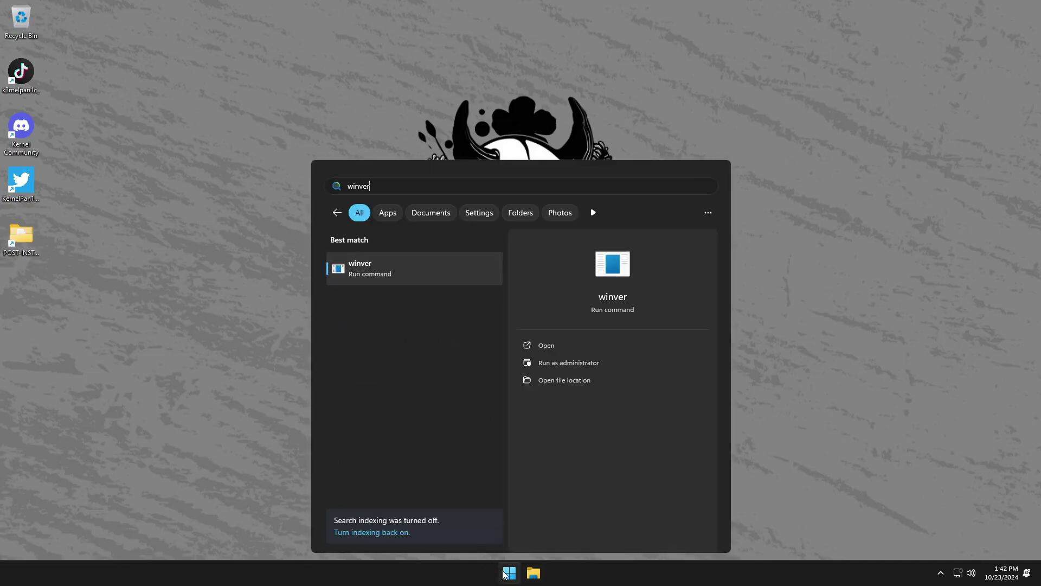
{"action": "key", "text": "Return"}
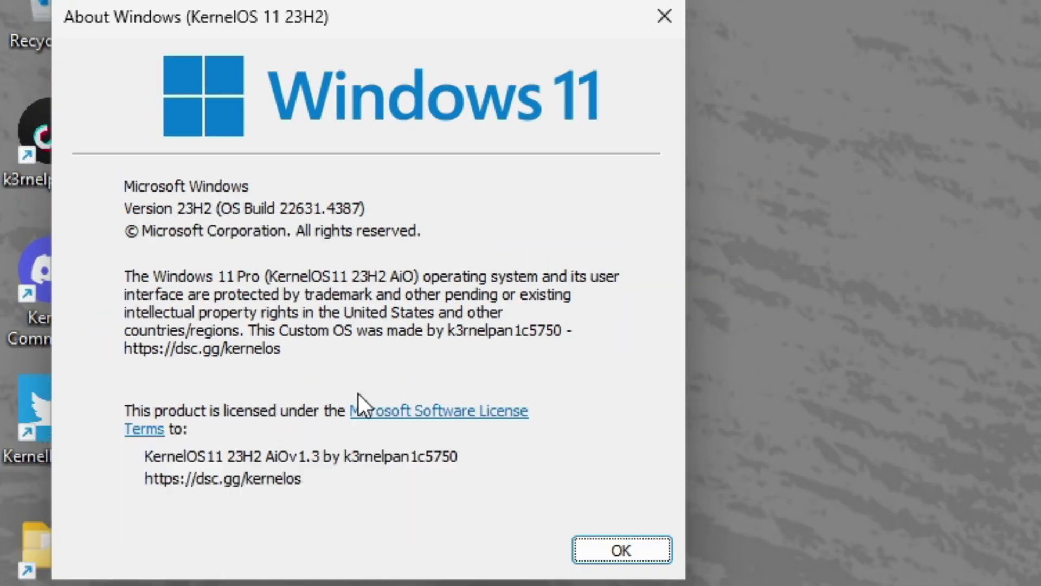
{"action": "left_click", "coordinate": [664, 15]}
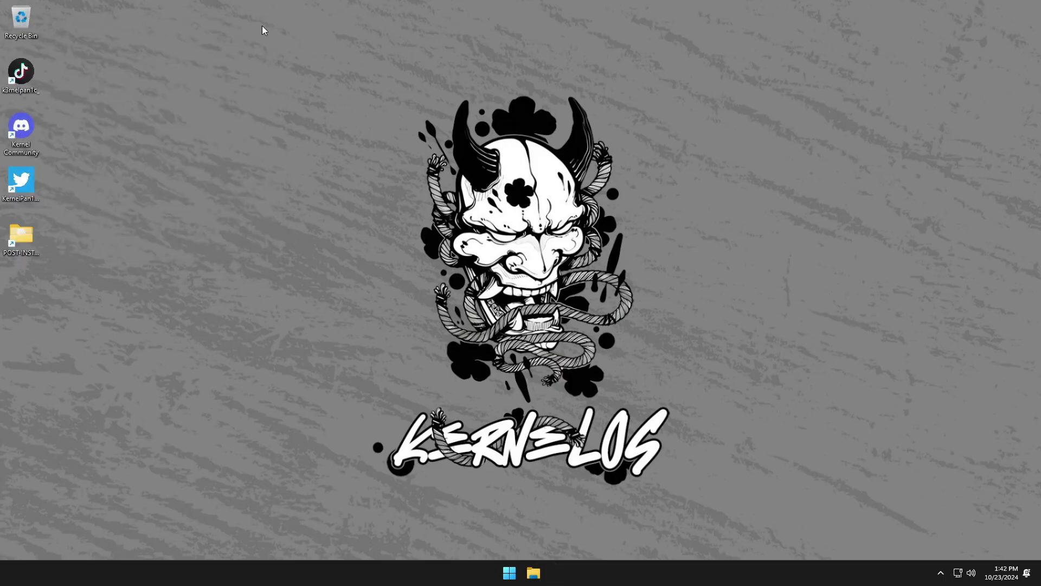
Examine the background processes and the CPU and memory performance in Task Manager, and close it.
{"action": "right_click", "coordinate": [603, 568]}
{"action": "left_click", "coordinate": [636, 533]}
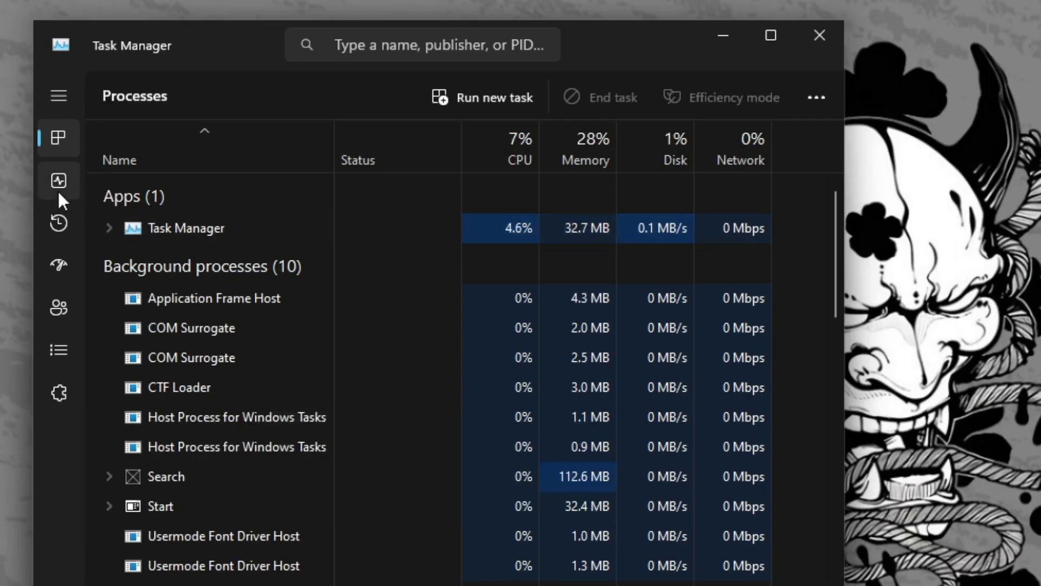
{"action": "left_click", "coordinate": [60, 183]}
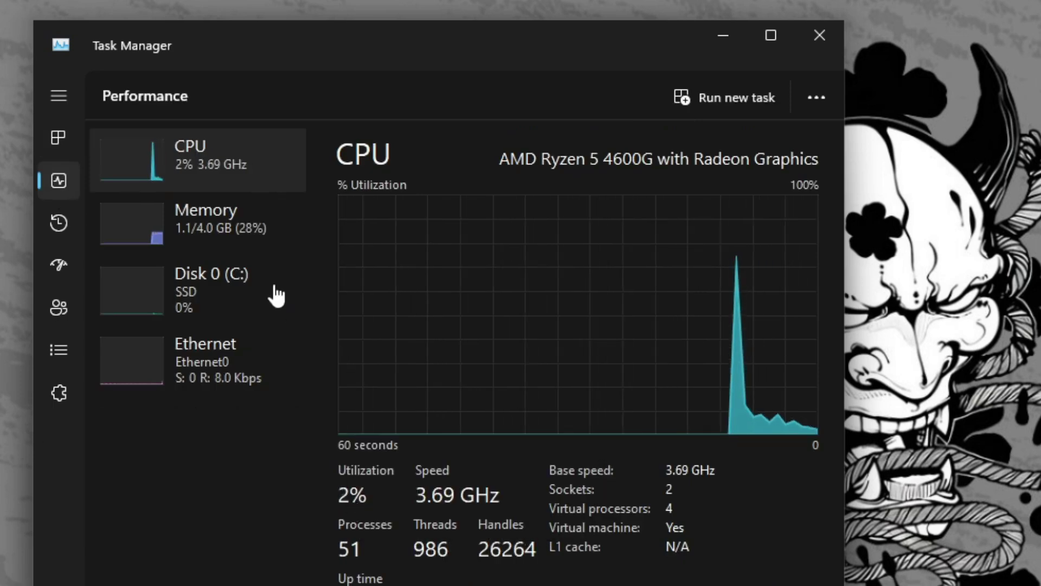
{"action": "left_click", "coordinate": [211, 236]}
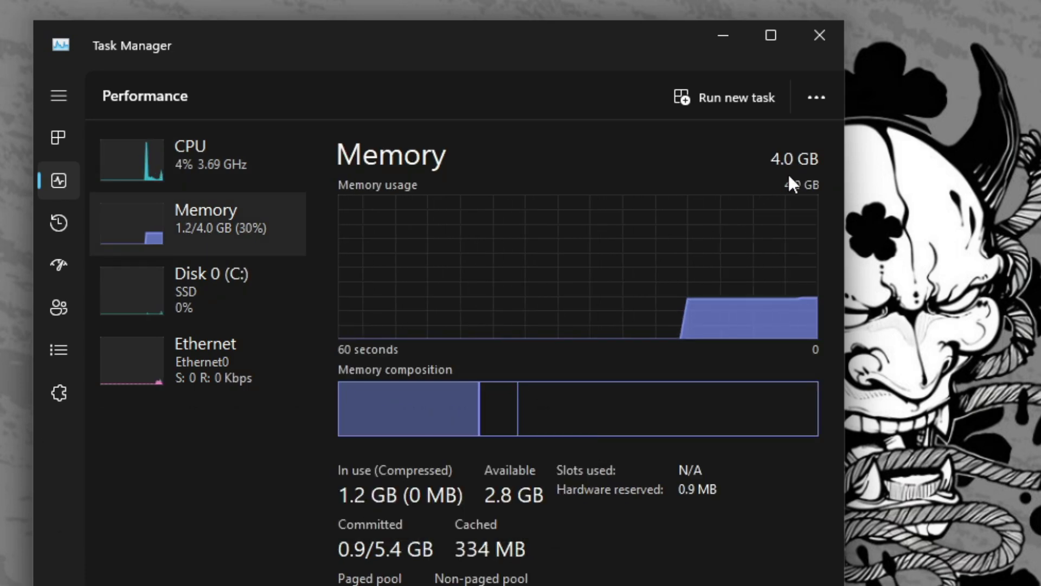
{"action": "left_click", "coordinate": [817, 43]}
Check the used and free space in the C: drive's properties, and close File Explorer.
{"action": "left_click", "coordinate": [533, 573]}
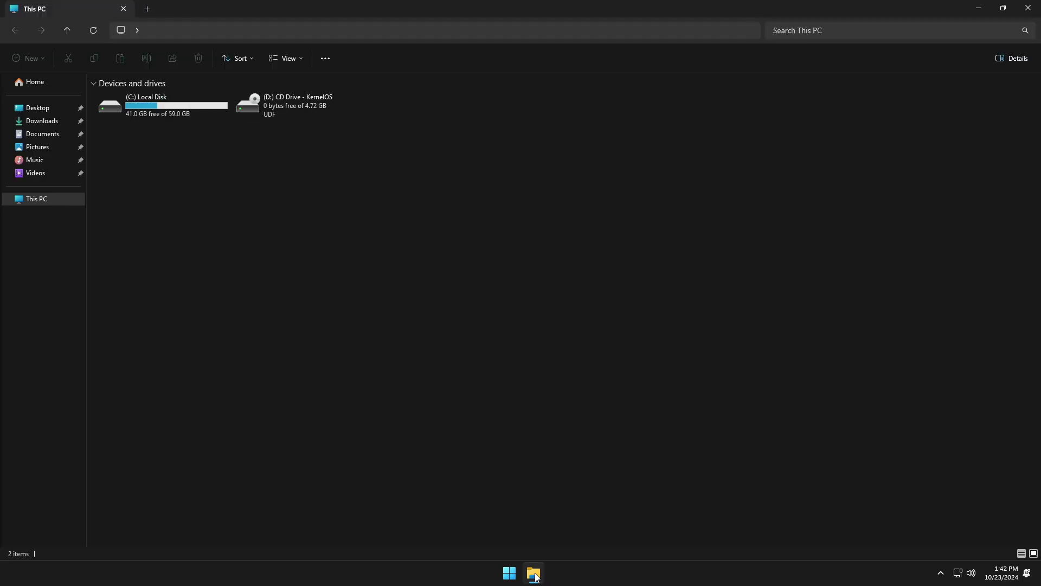
{"action": "right_click", "coordinate": [168, 109]}
{"action": "left_click", "coordinate": [215, 279]}
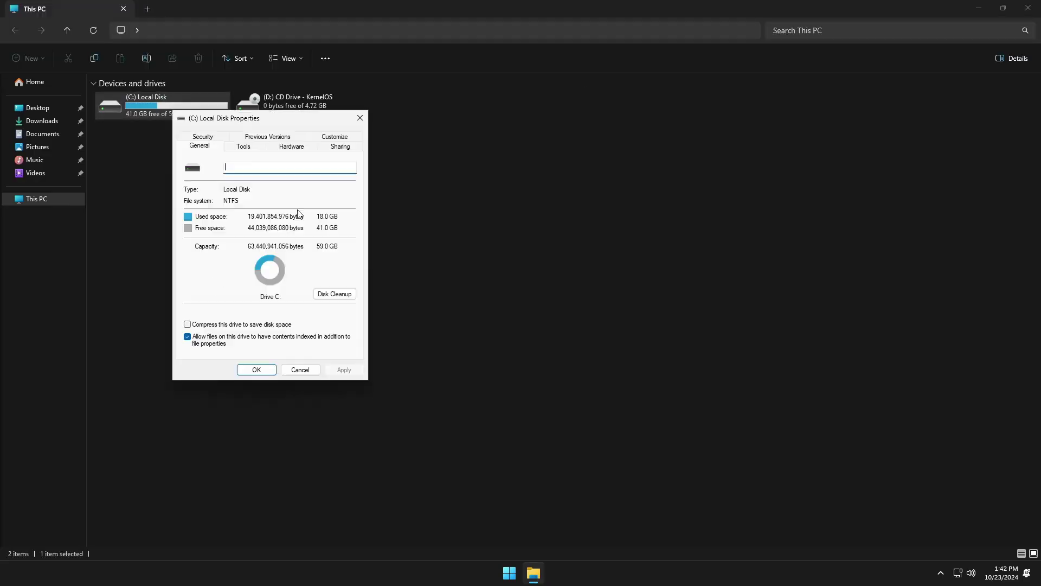
{"action": "left_click_drag", "start_coordinate": [304, 122], "coordinate": [707, 105]}
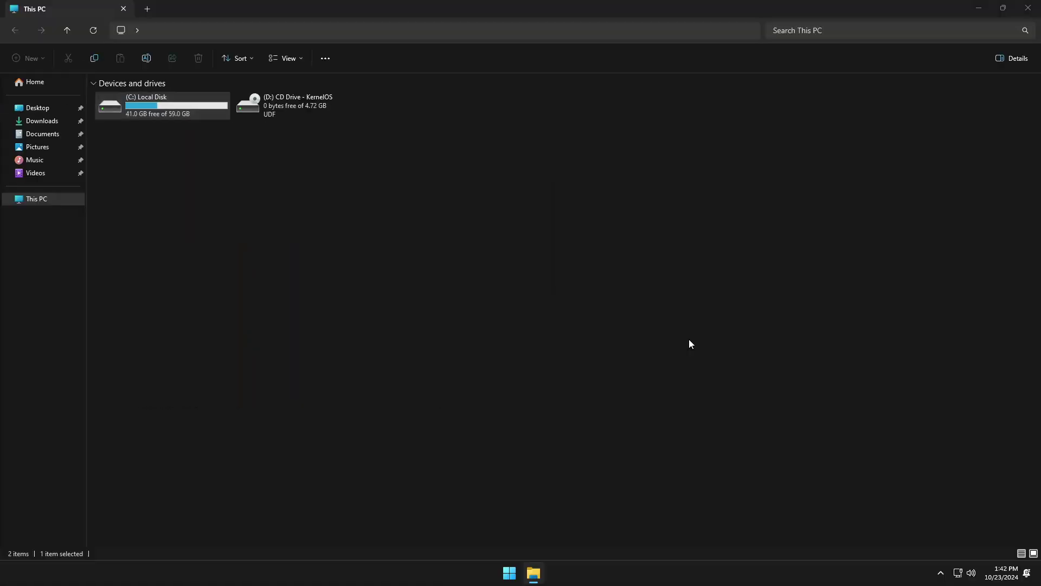
{"action": "left_click", "coordinate": [1022, 12]}
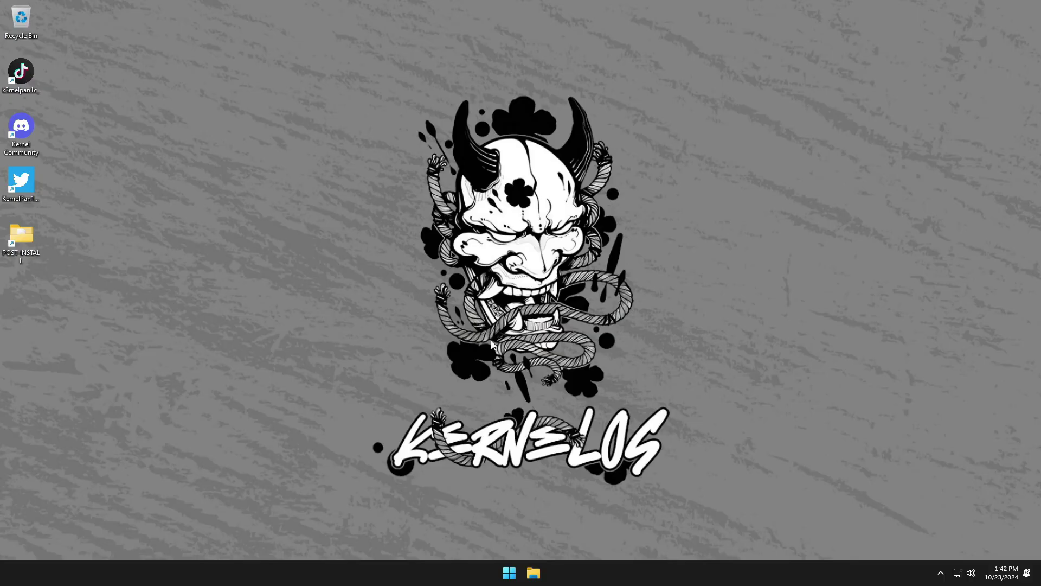
Open the installed programs list in Control Panel and examine the 7-Zip, Microsoft Visual C++ Redistributable and Remote Desktop Connection entries.
{"action": "left_click", "coordinate": [504, 572]}
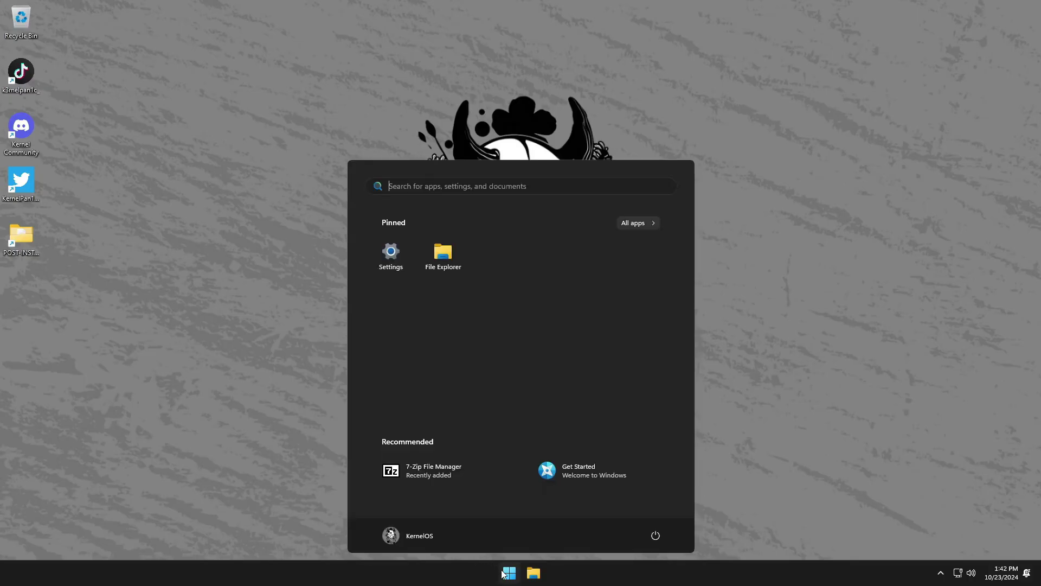
{"action": "type", "text": "con t"}
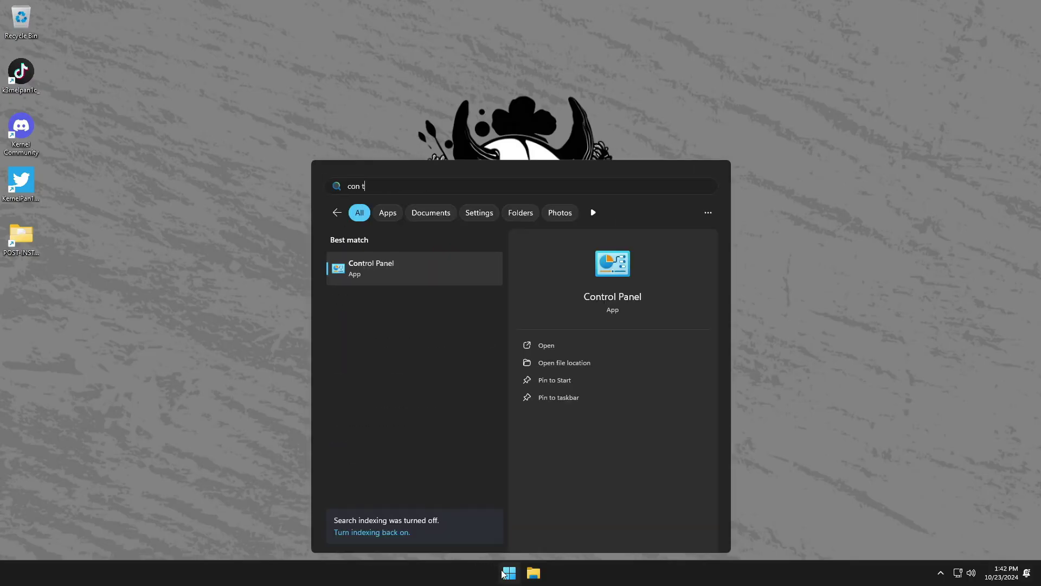
{"action": "type", "text": "rol"}
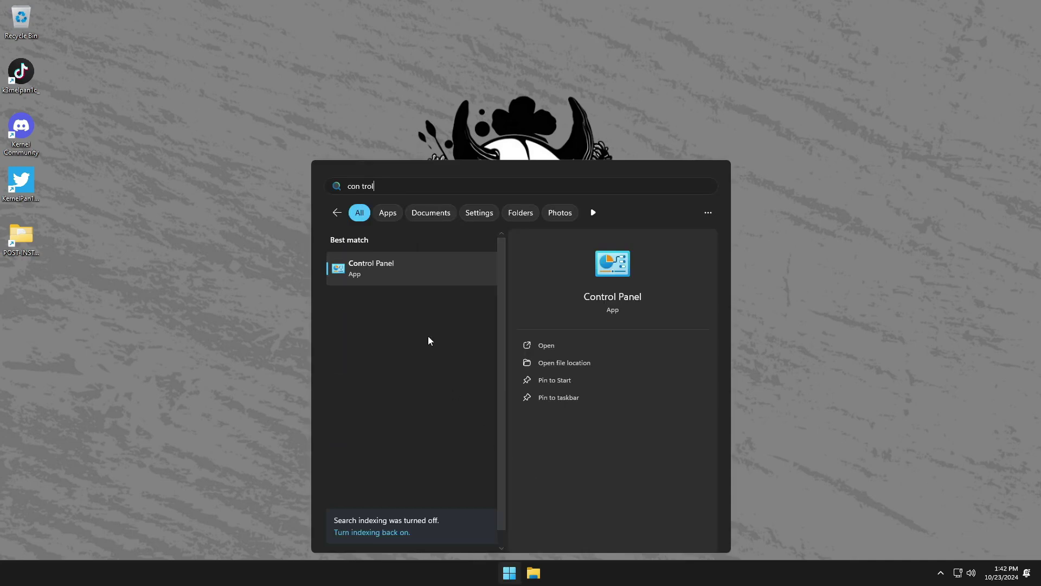
{"action": "left_click", "coordinate": [392, 285]}
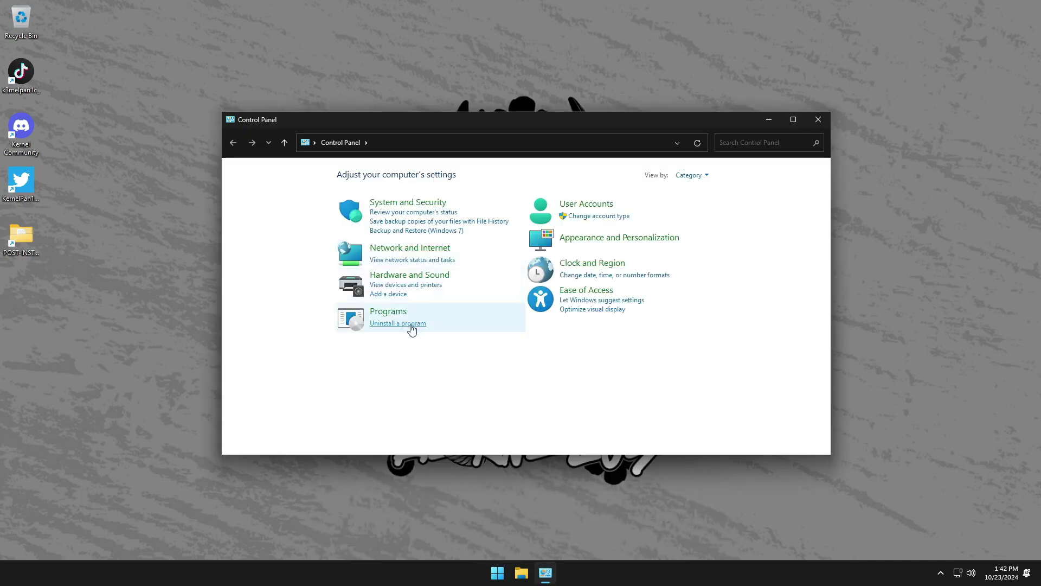
{"action": "left_click", "coordinate": [411, 323]}
{"action": "left_click_drag", "start_coordinate": [522, 122], "coordinate": [526, 35]}
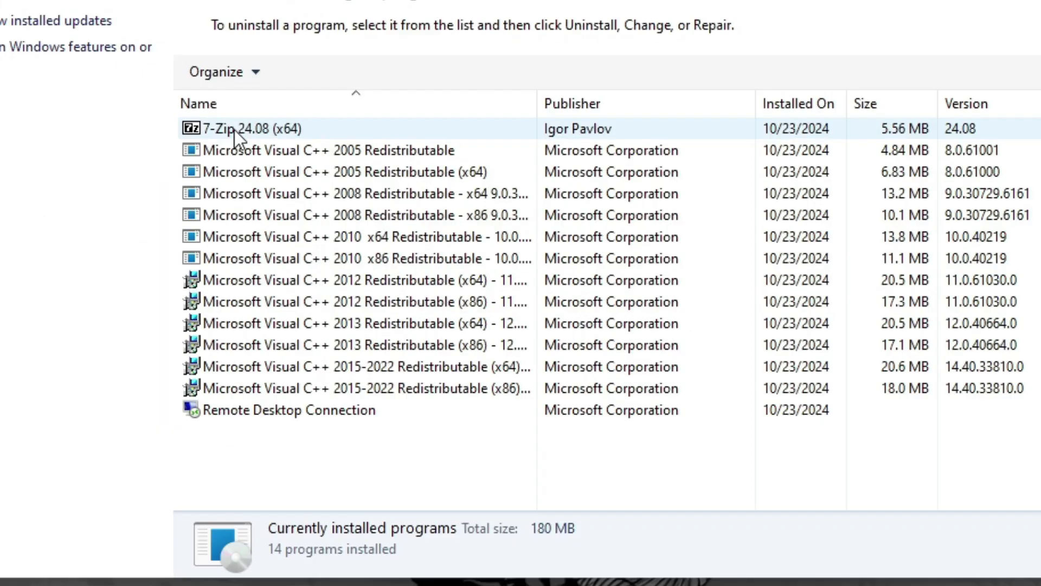
{"action": "left_click", "coordinate": [384, 155]}
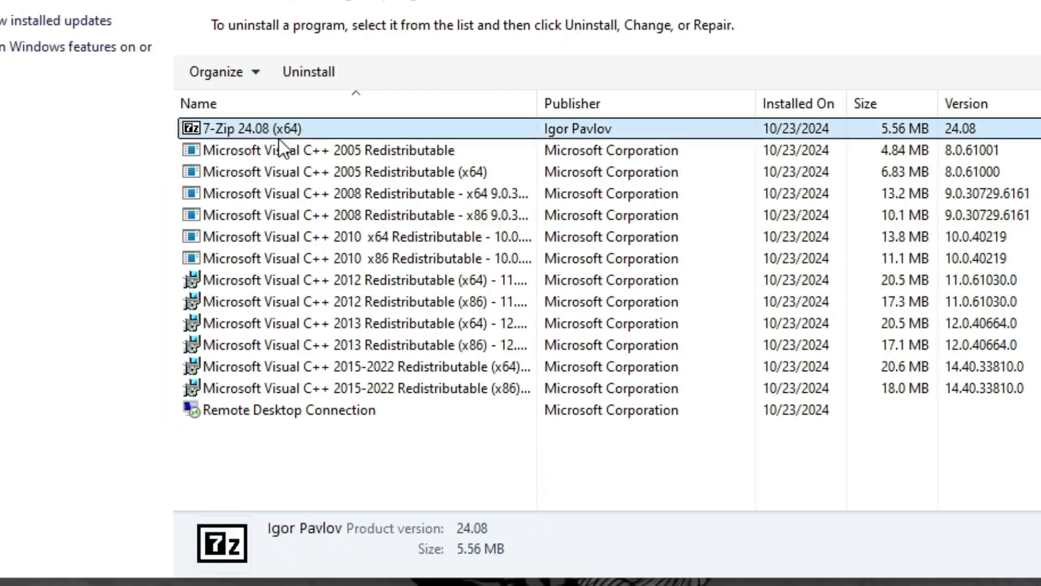
{"action": "left_click", "coordinate": [279, 144]}
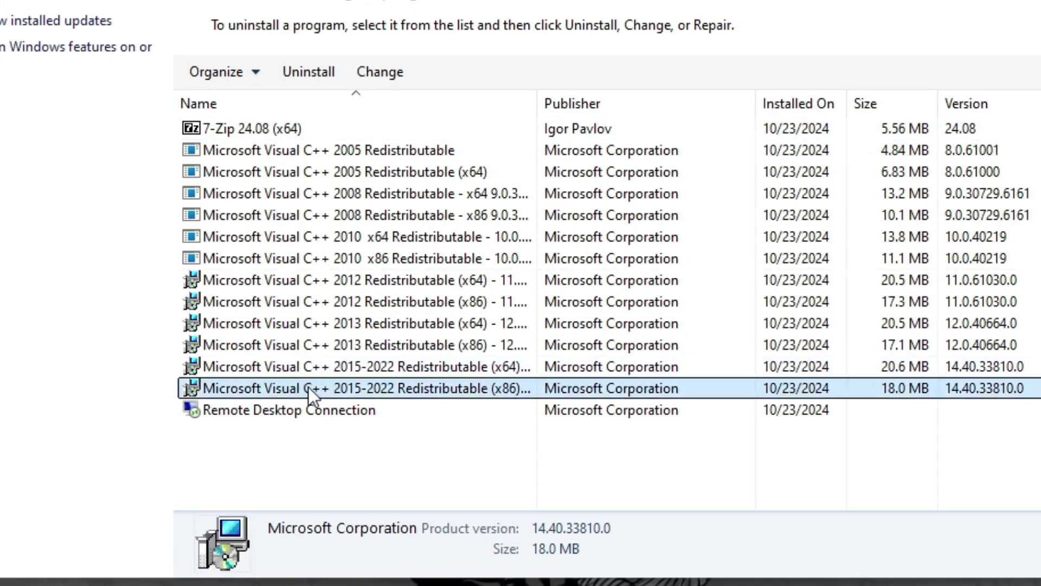
{"action": "left_click", "coordinate": [293, 410]}
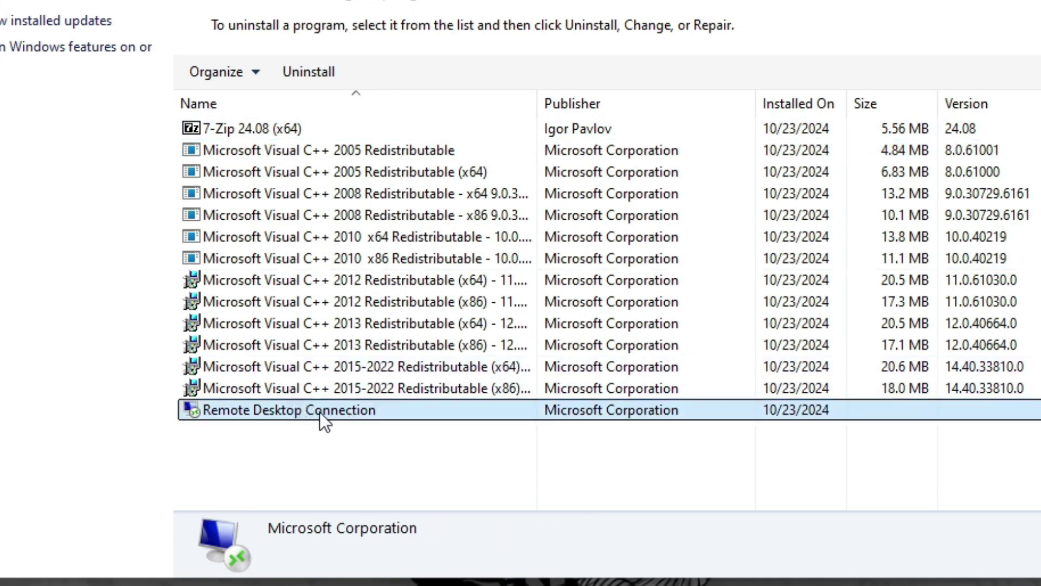
Examine the optional Windows features list, cancel it without changes, and close Programs and Features.
{"action": "left_click", "coordinate": [48, 26]}
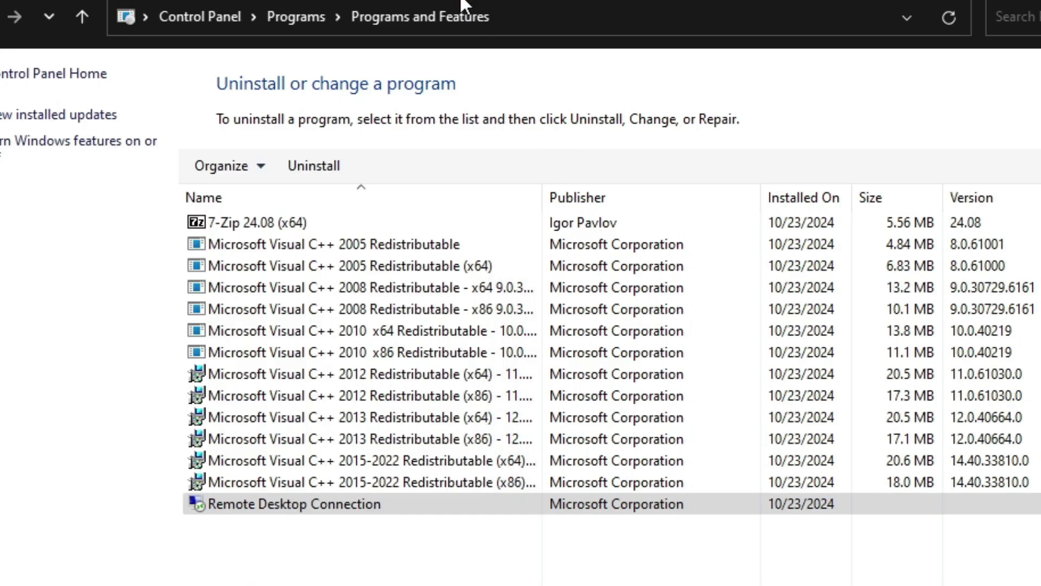
{"action": "left_click", "coordinate": [842, 7]}
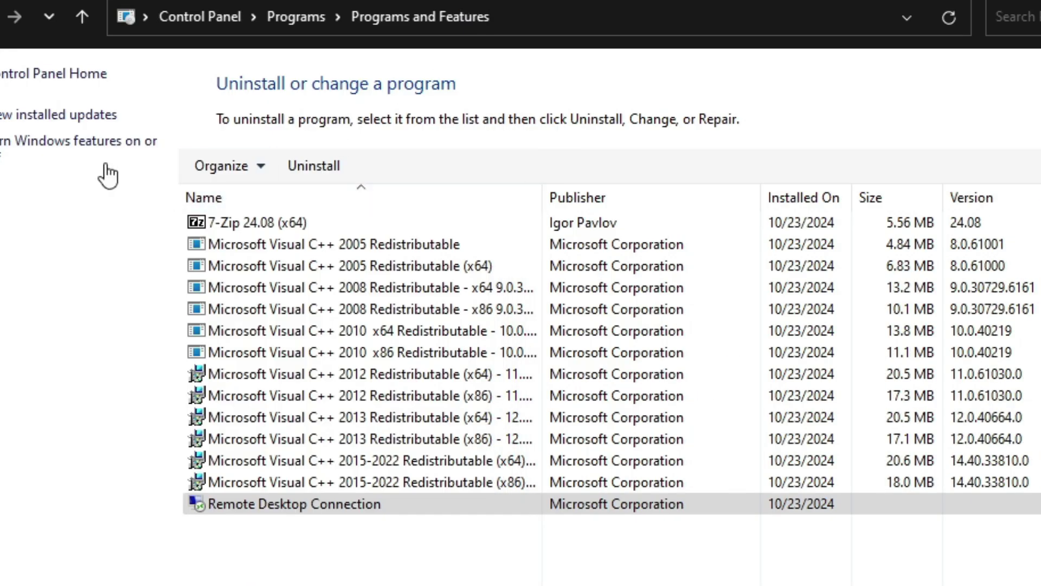
{"action": "left_click", "coordinate": [74, 158]}
{"action": "left_click_drag", "start_coordinate": [517, 311], "coordinate": [648, 58]}
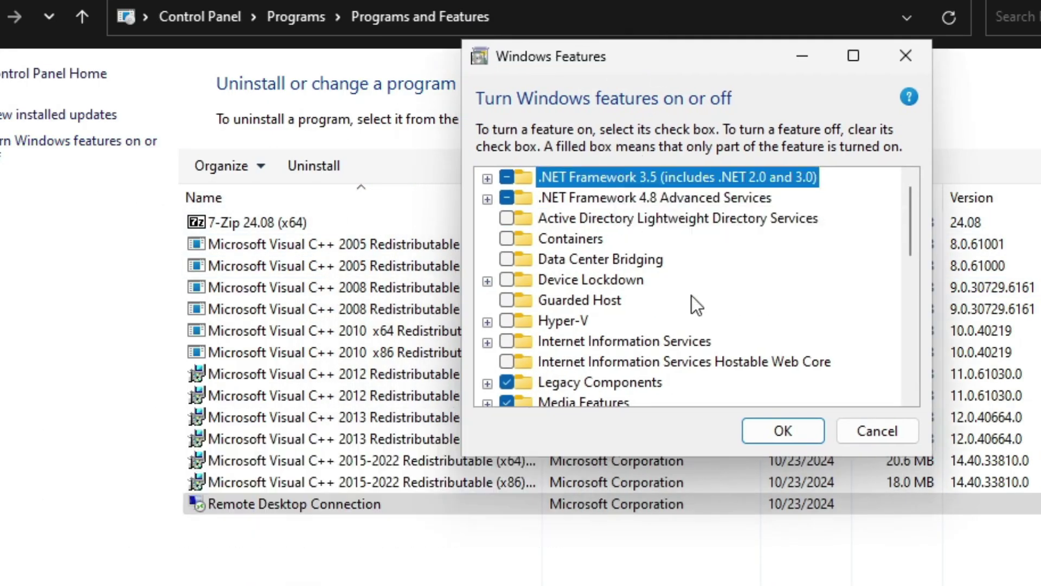
{"action": "scroll", "coordinate": [691, 301], "scroll_direction": "down", "scroll_amount": 4}
{"action": "scroll", "coordinate": [692, 301], "scroll_direction": "up", "scroll_amount": 2}
{"action": "scroll", "coordinate": [692, 301], "scroll_direction": "up", "scroll_amount": 2}
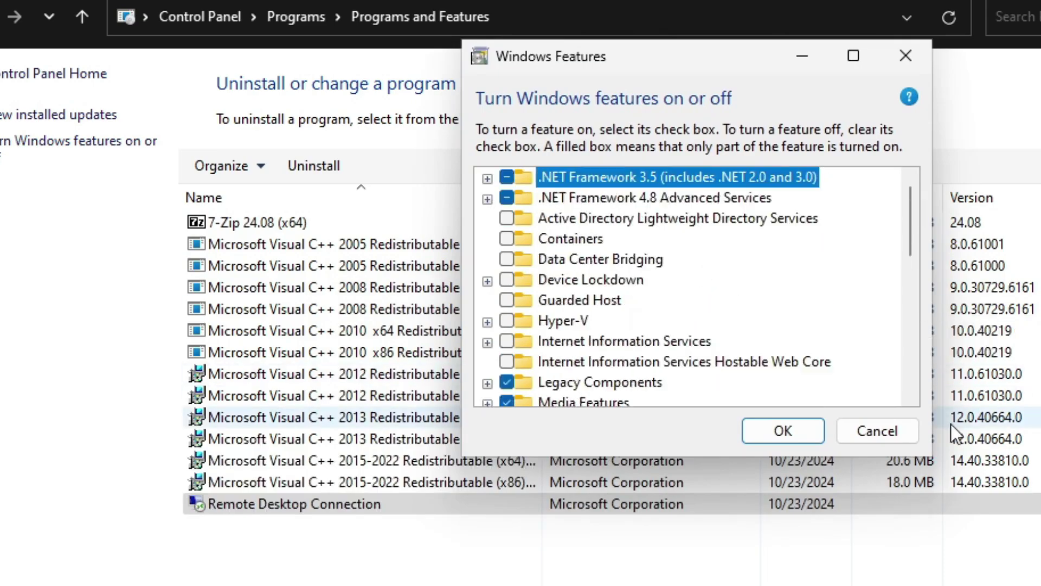
{"action": "left_click", "coordinate": [877, 430]}
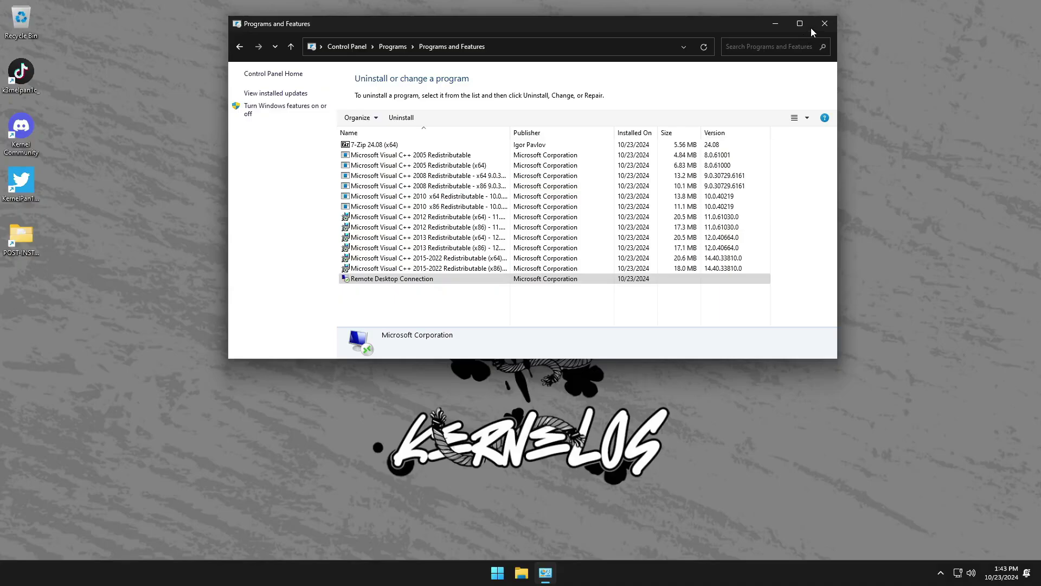
{"action": "left_click", "coordinate": [824, 24]}
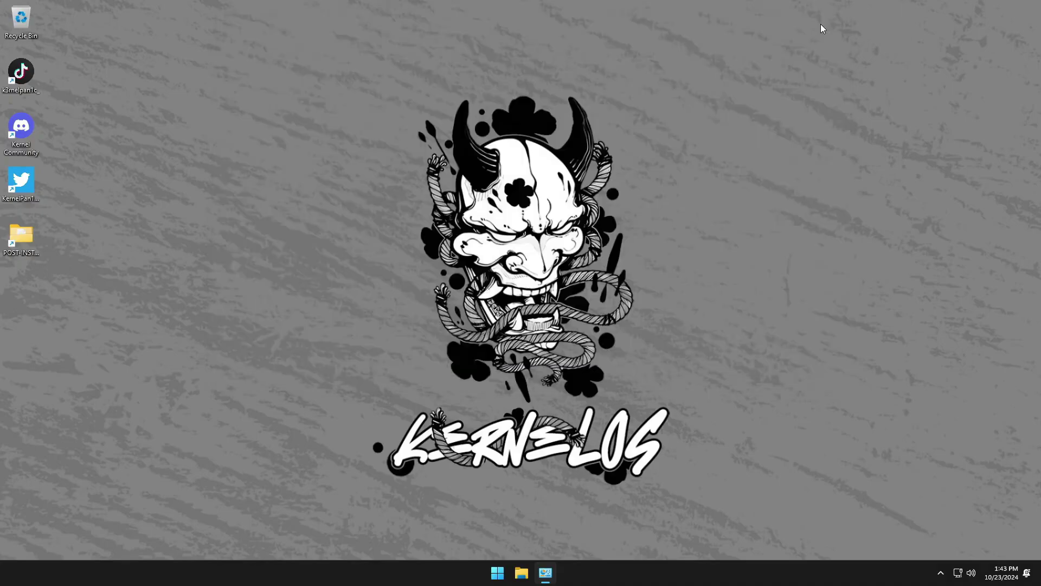
View the desktop's Powerplans options without choosing one, and switch the desktop icons to a smaller size.
{"action": "right_click", "coordinate": [883, 30]}
{"action": "mouse_move", "coordinate": [914, 148]}
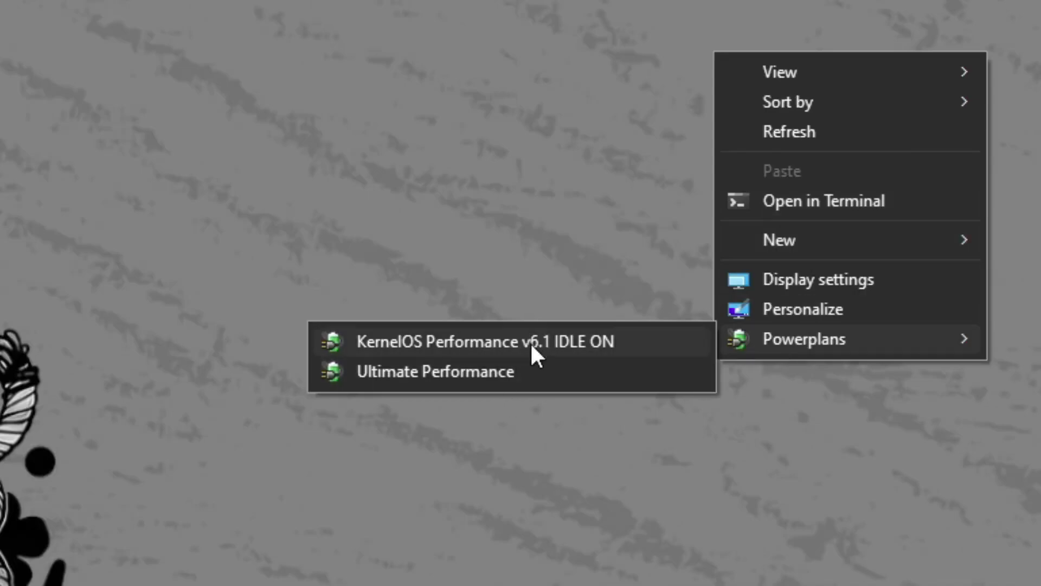
{"action": "left_click", "coordinate": [570, 440]}
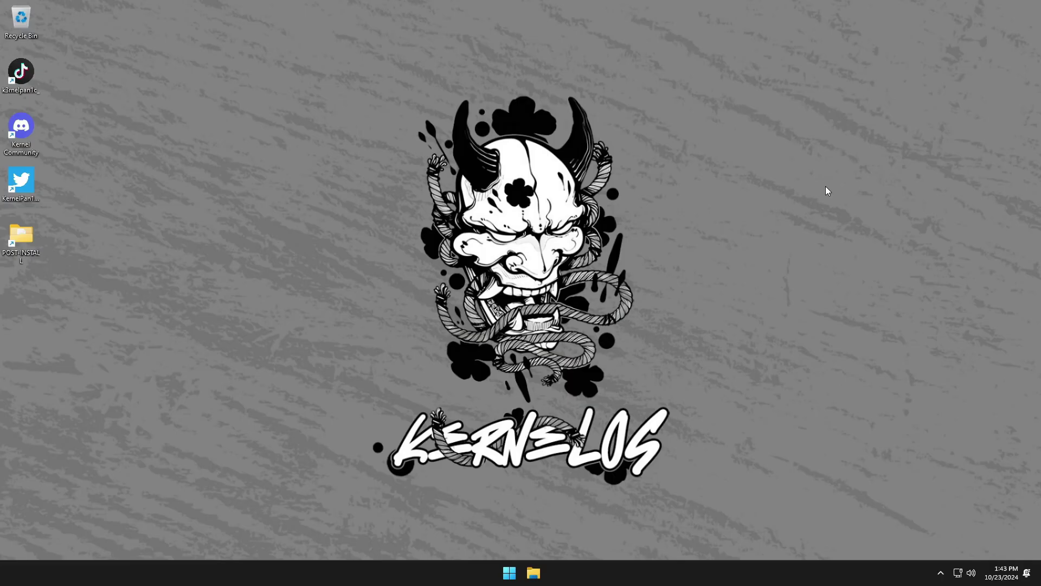
{"action": "right_click", "coordinate": [914, 50]}
{"action": "left_click", "coordinate": [728, 128]}
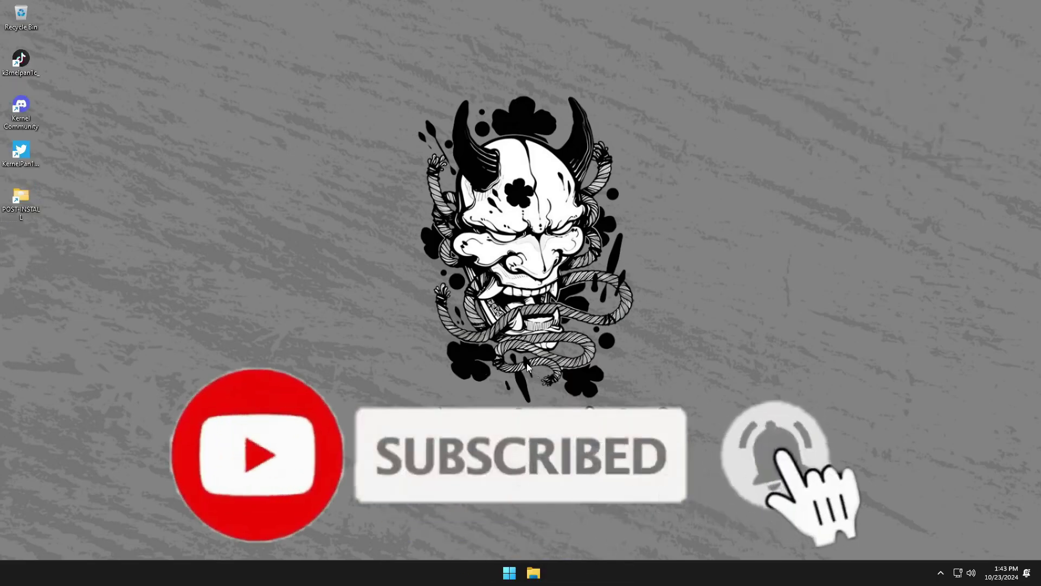
Open Settings in a maximized window and examine the full Installed apps list, including the Xbox entries.
{"action": "key", "text": "super"}
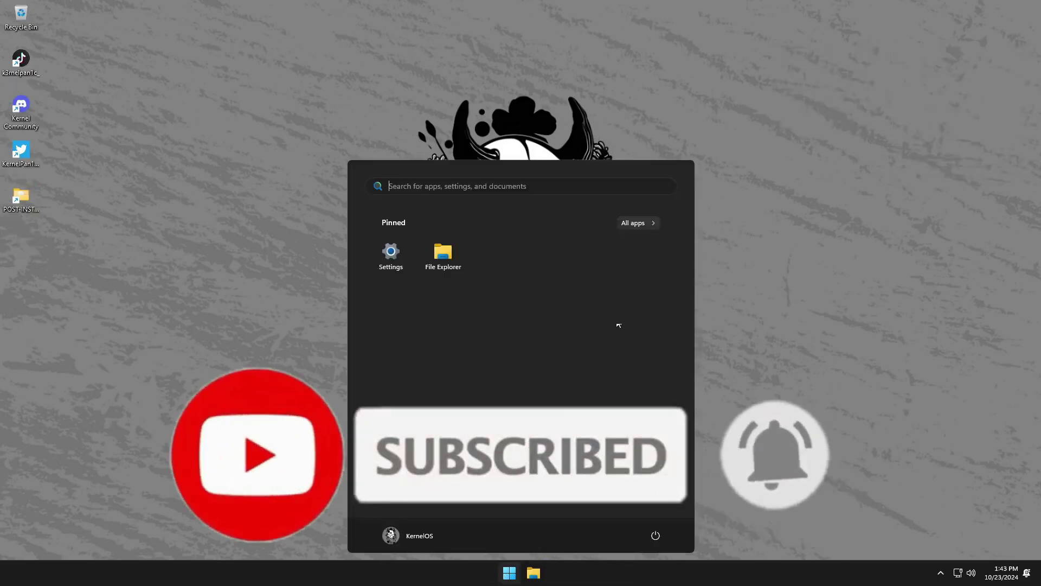
{"action": "left_click", "coordinate": [397, 254]}
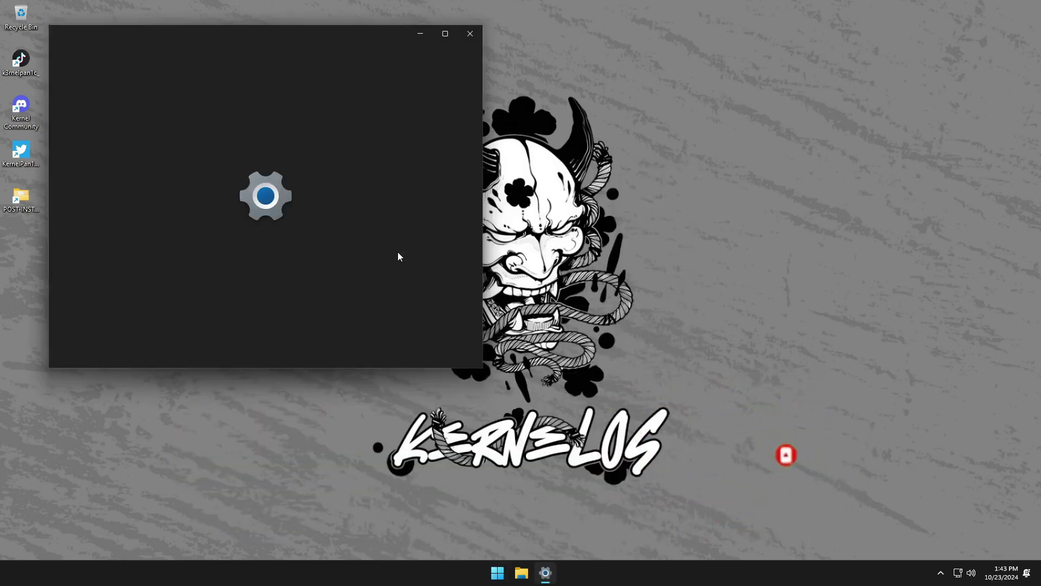
{"action": "left_click", "coordinate": [445, 34]}
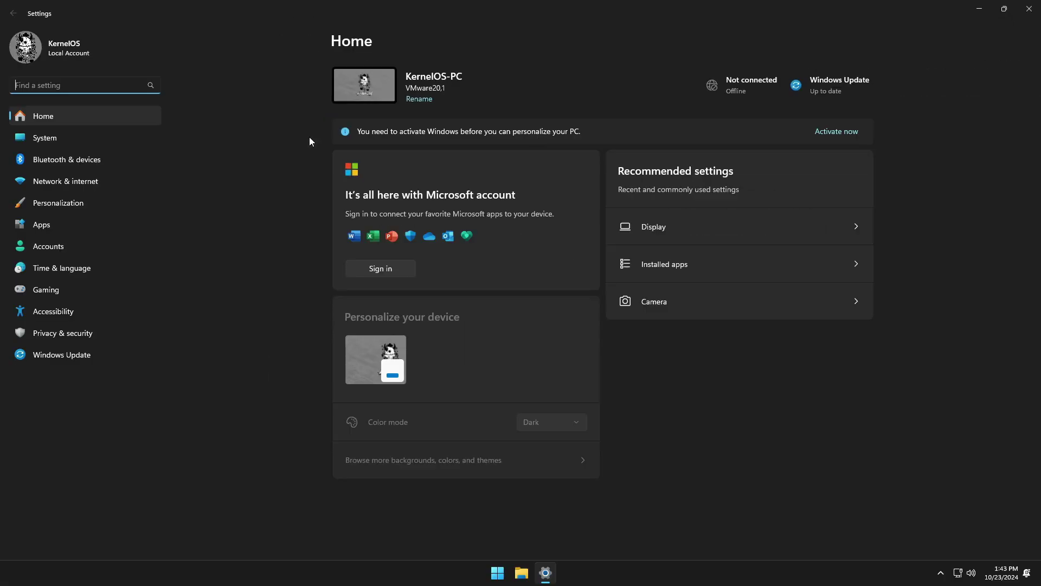
{"action": "left_click", "coordinate": [37, 226]}
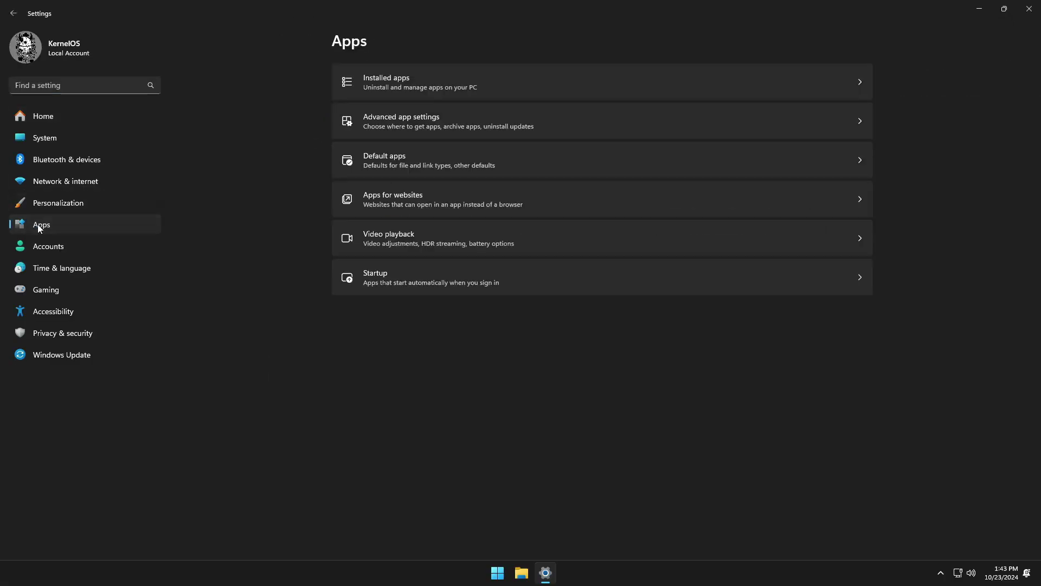
{"action": "left_click", "coordinate": [421, 79]}
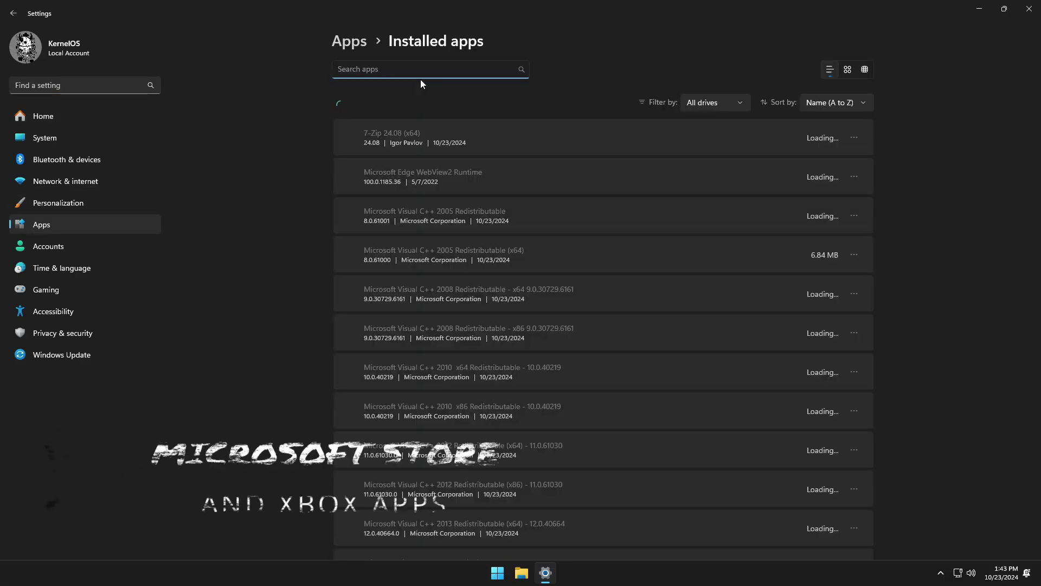
{"action": "scroll", "coordinate": [459, 230], "scroll_direction": "down", "scroll_amount": 15}
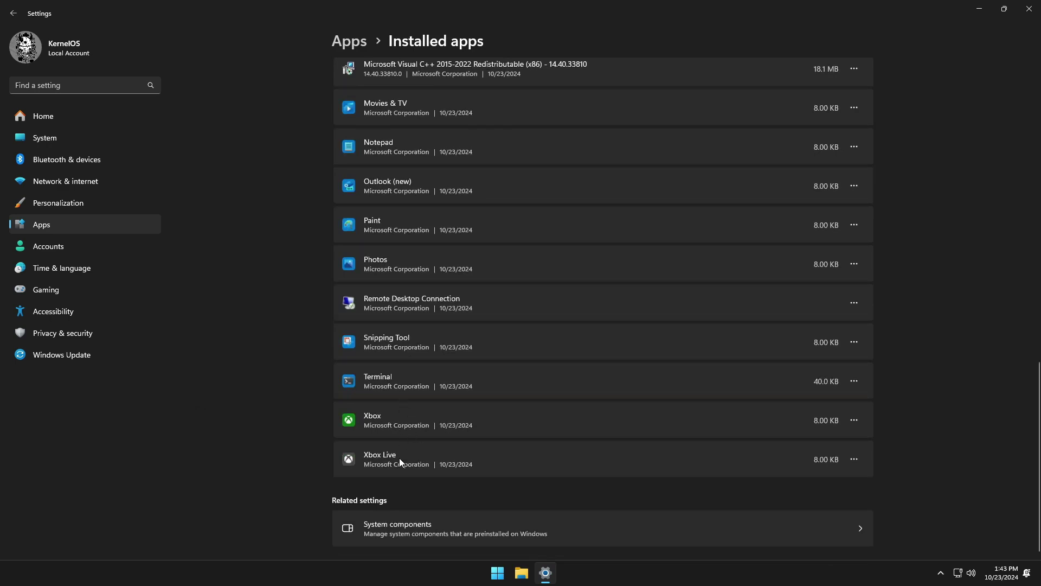
{"action": "scroll", "coordinate": [422, 410], "scroll_direction": "up", "scroll_amount": 4}
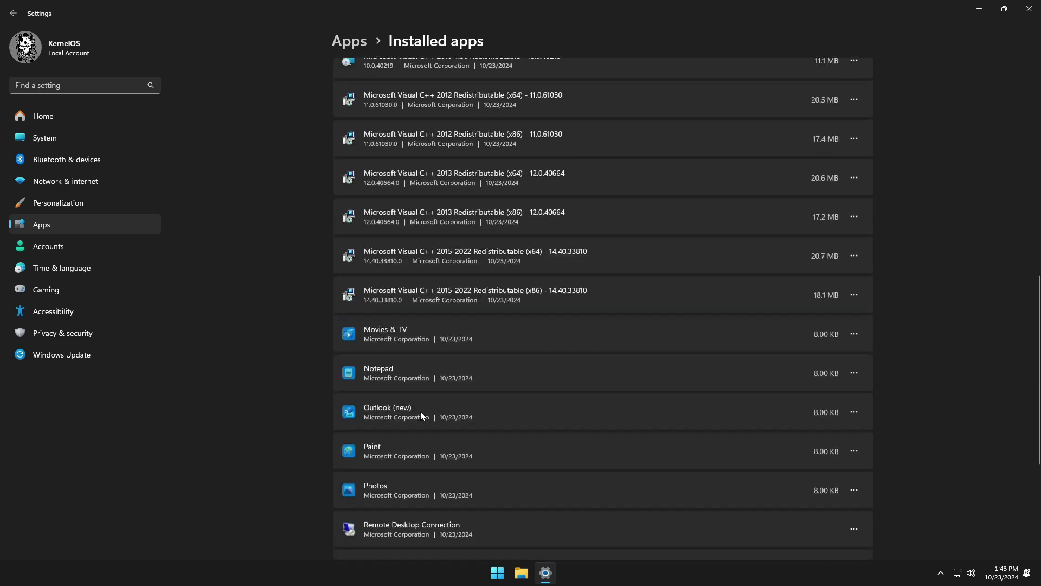
{"action": "scroll", "coordinate": [421, 411], "scroll_direction": "up", "scroll_amount": 10}
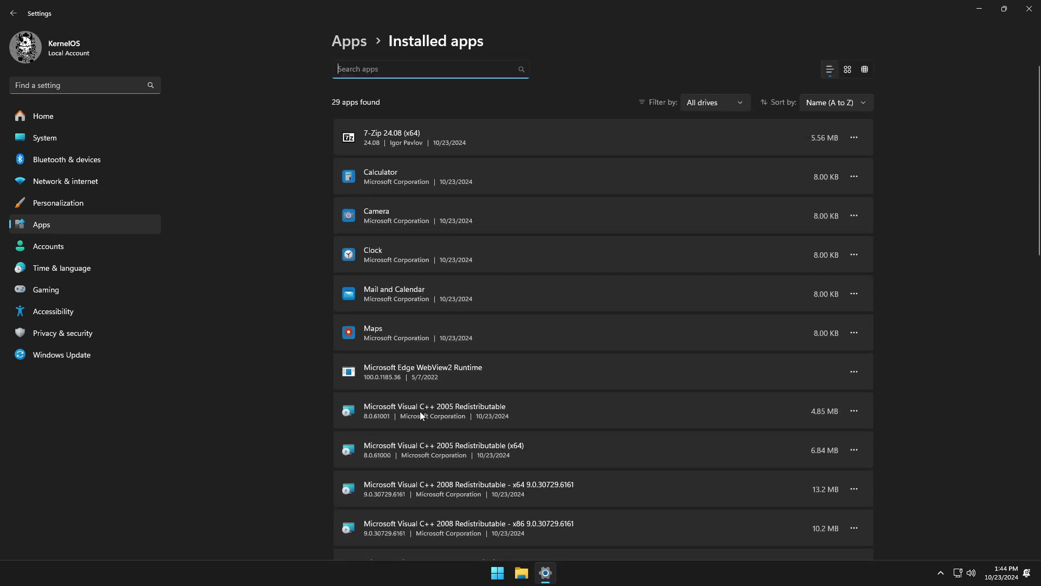
{"action": "scroll", "coordinate": [420, 411], "scroll_direction": "down", "scroll_amount": 10}
View the Privacy & security settings, and close Settings.
{"action": "left_click", "coordinate": [63, 332]}
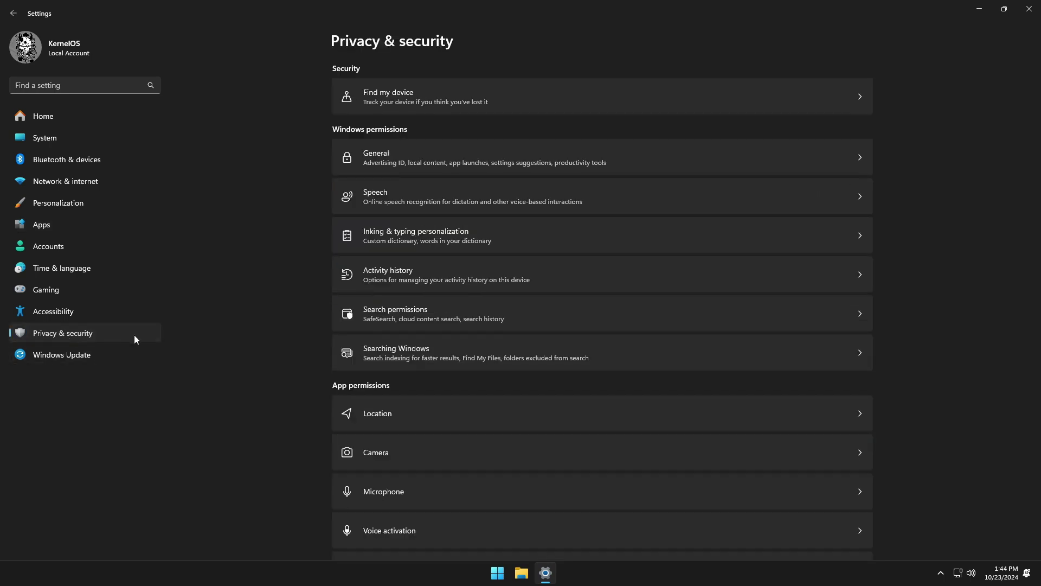
{"action": "left_click", "coordinate": [48, 354]}
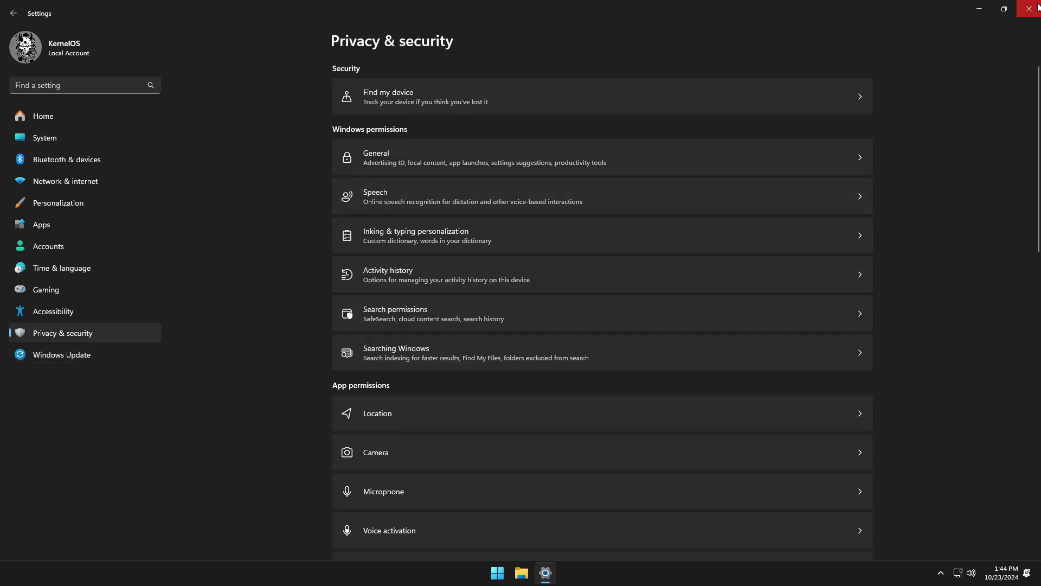
{"action": "left_click", "coordinate": [1029, 9]}
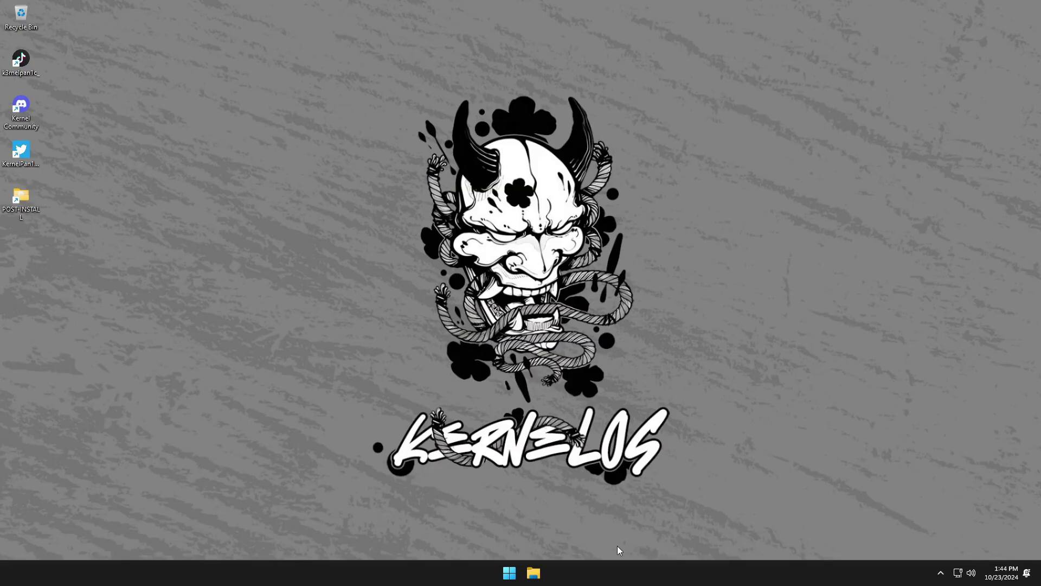
Search for "store", open Microsoft Store, and install its available update.
{"action": "left_click", "coordinate": [510, 573]}
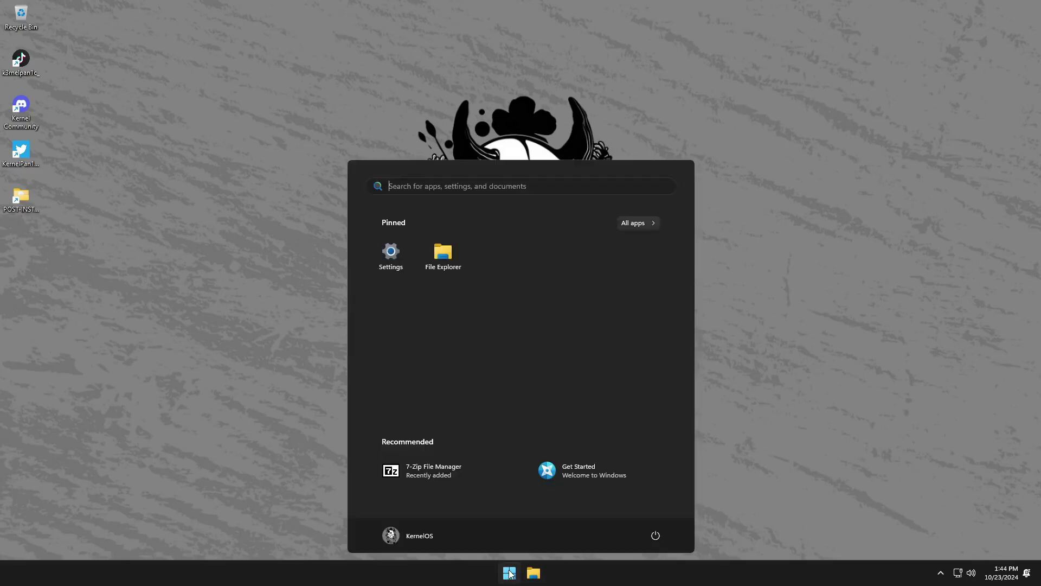
{"action": "type", "text": "store"}
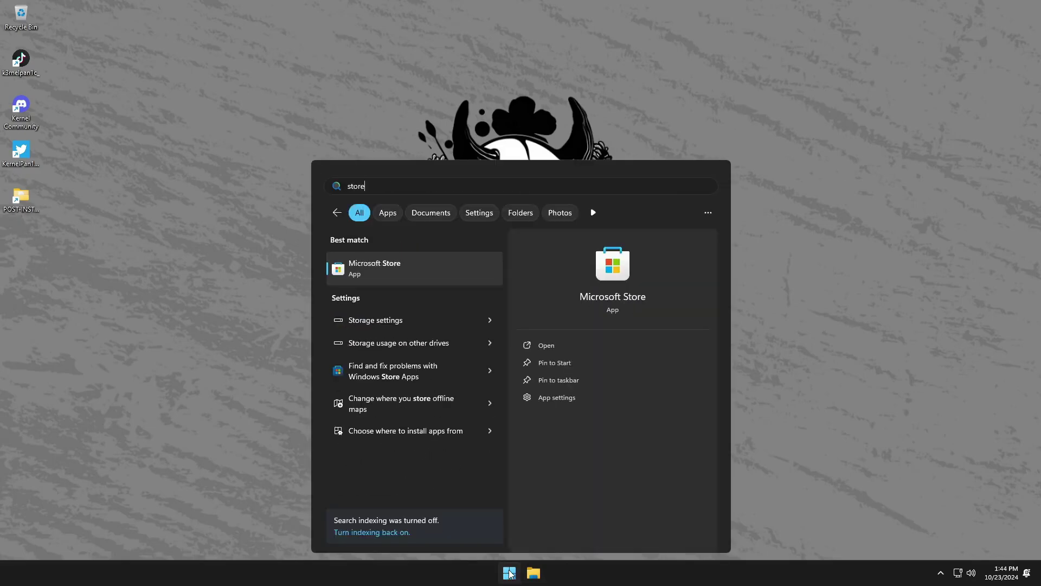
{"action": "left_click", "coordinate": [389, 263]}
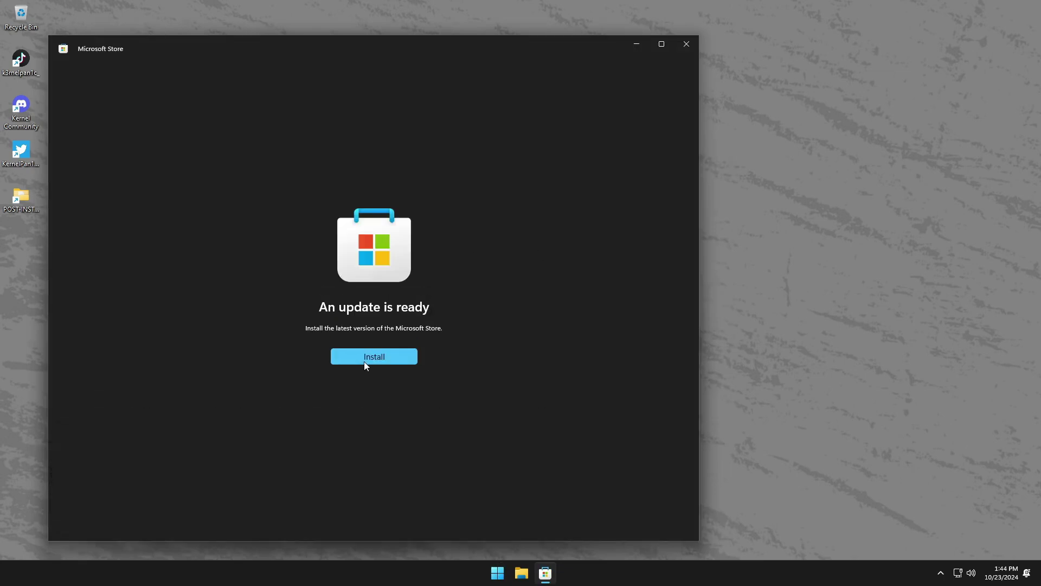
{"action": "left_click", "coordinate": [374, 359]}
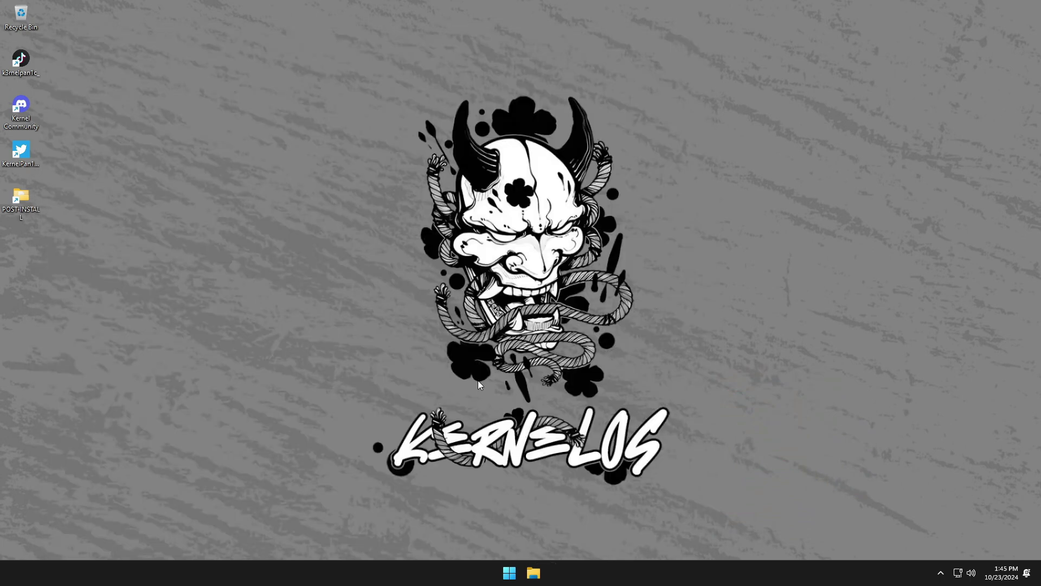
Reopen Microsoft Store and maximize its window.
{"action": "left_click", "coordinate": [512, 581]}
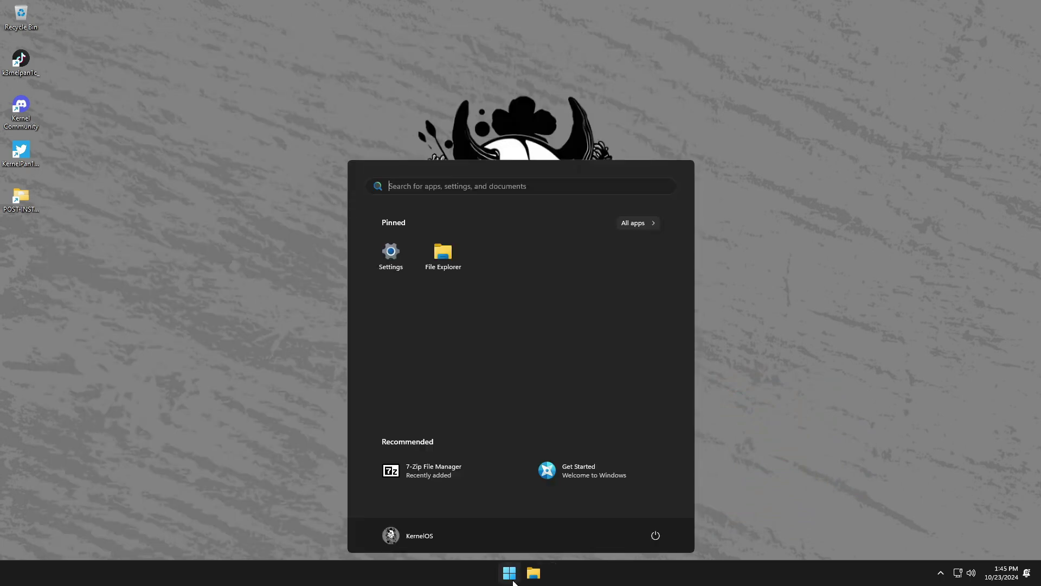
{"action": "type", "text": "store"}
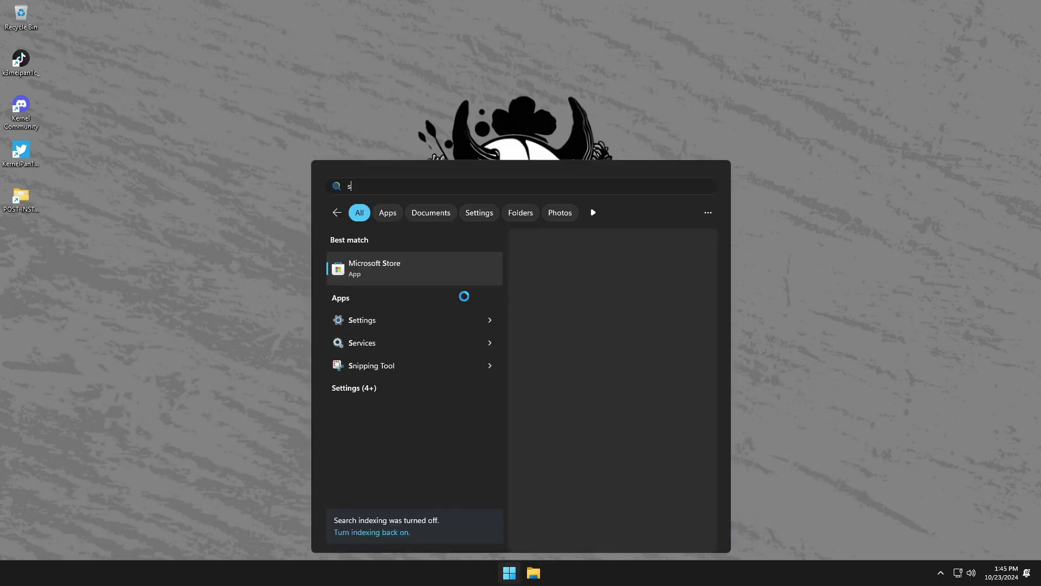
{"action": "left_click", "coordinate": [435, 273]}
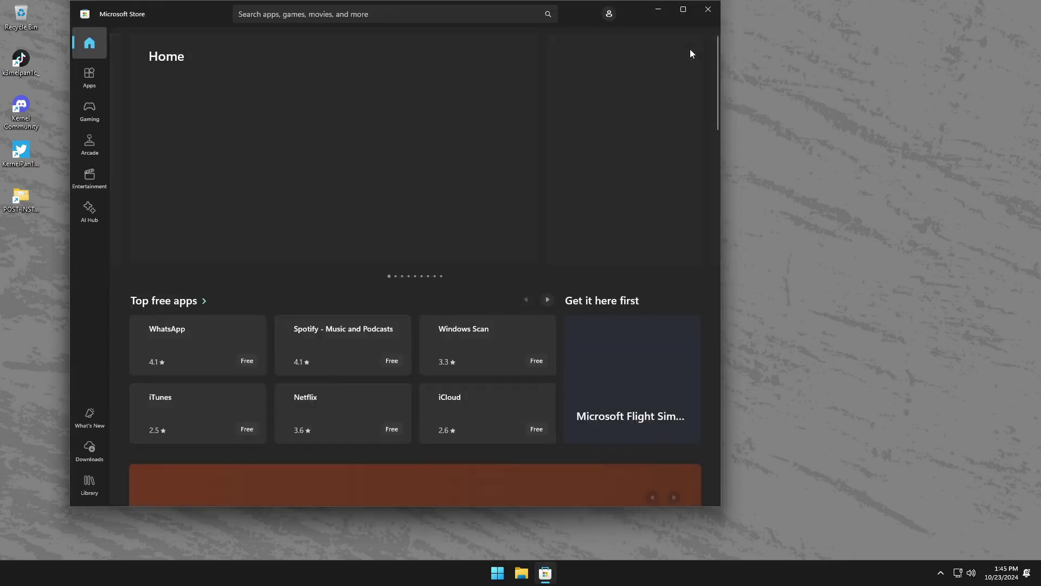
{"action": "left_click", "coordinate": [688, 12]}
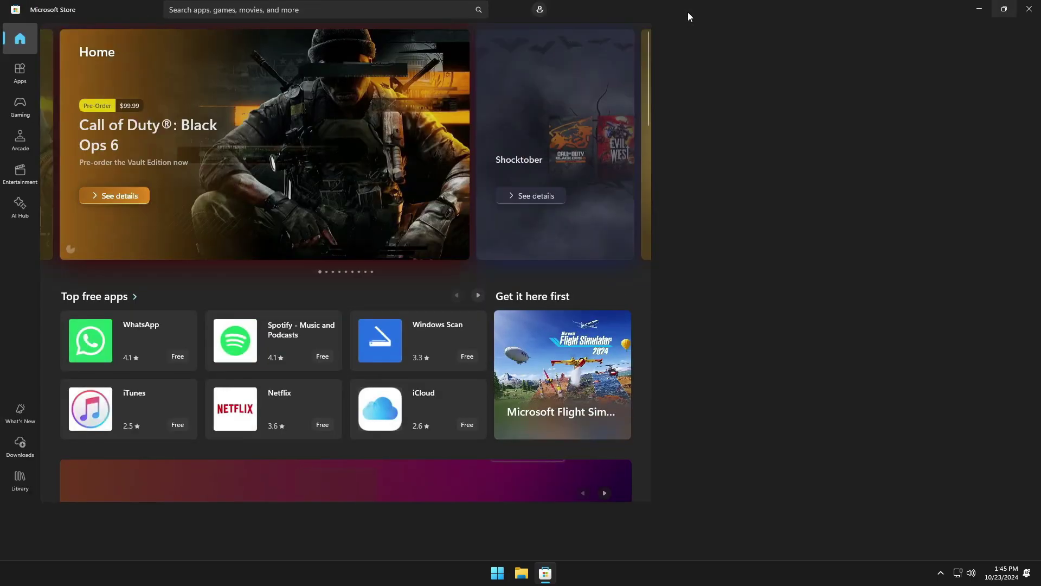
Search the store for "what" and open the WhatsApp app page.
{"action": "left_click", "coordinate": [406, 14]}
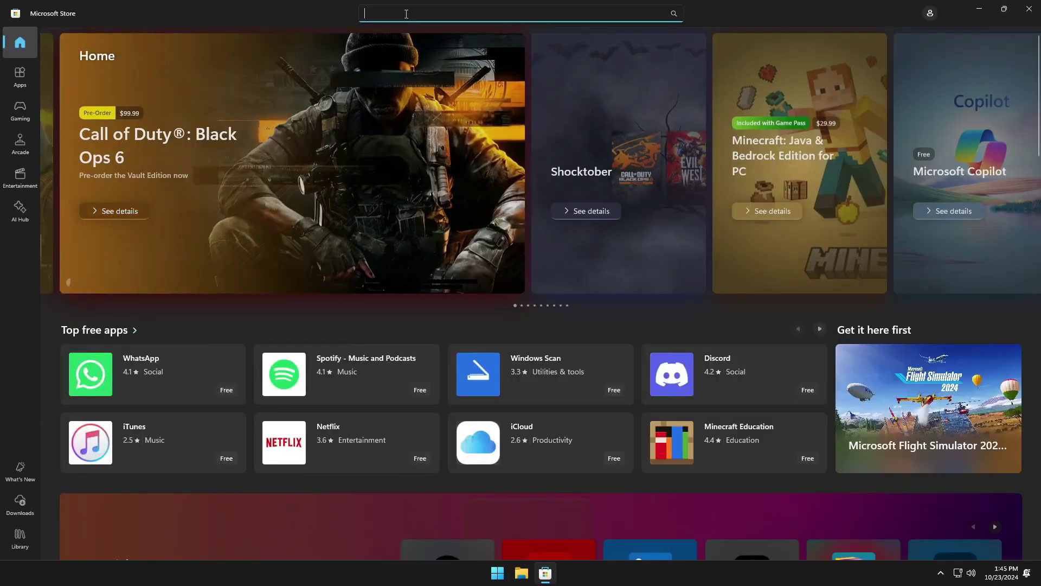
{"action": "type", "text": "whataspp"}
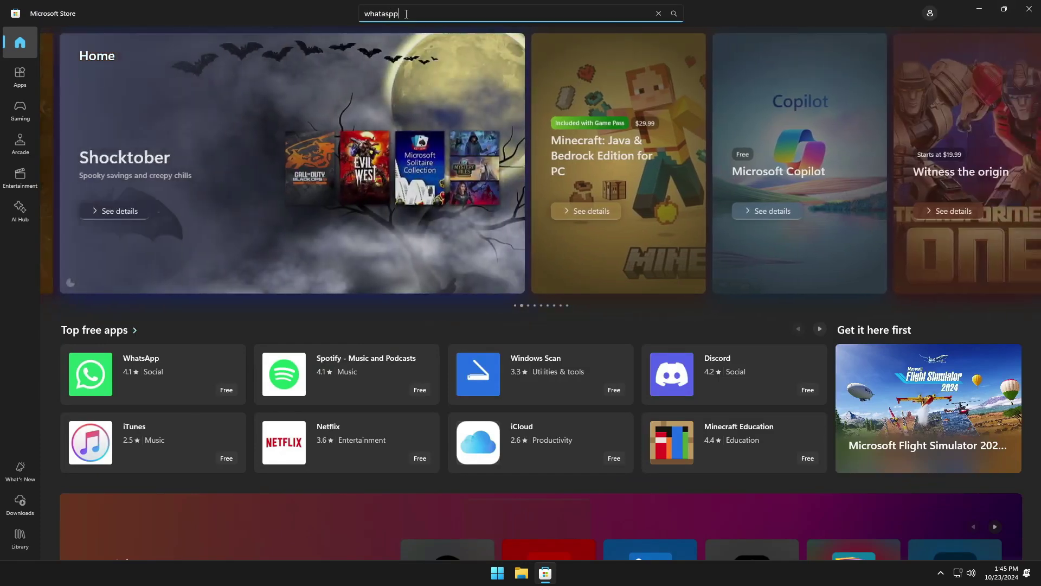
{"action": "key", "text": "BackSpace"}
{"action": "key", "text": "BackSpace"}
{"action": "key", "text": "BackSpace"}
{"action": "key", "text": "BackSpace"}
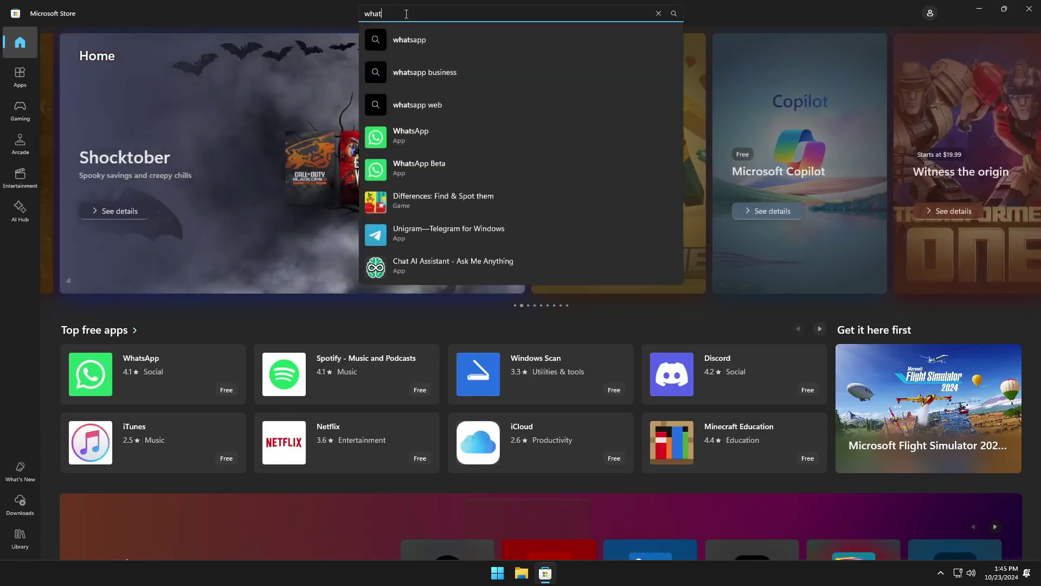
{"action": "left_click", "coordinate": [417, 135]}
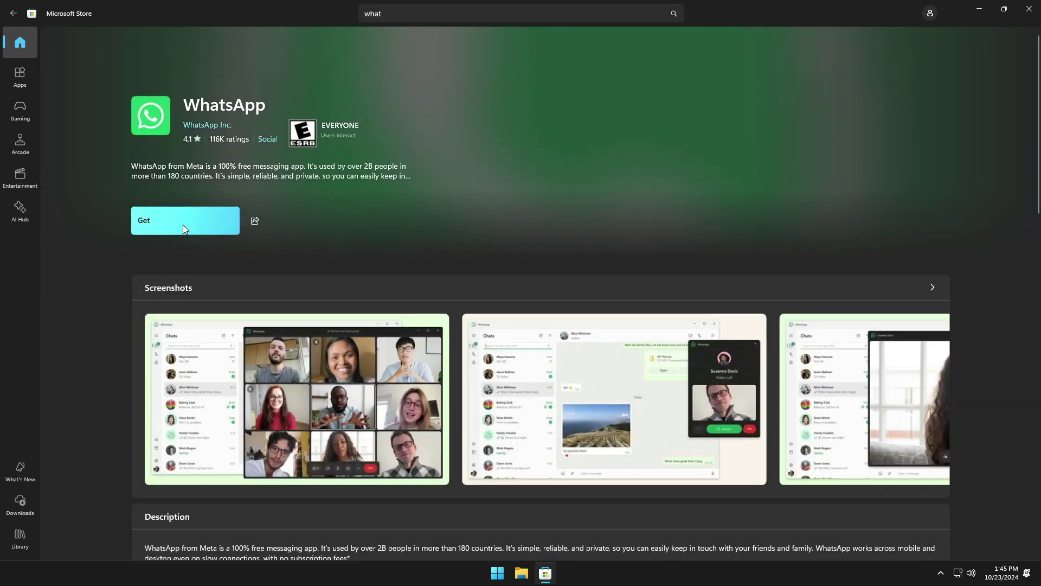
Install WhatsApp from its store page, launch it to test it, and close its window.
{"action": "left_click", "coordinate": [173, 223]}
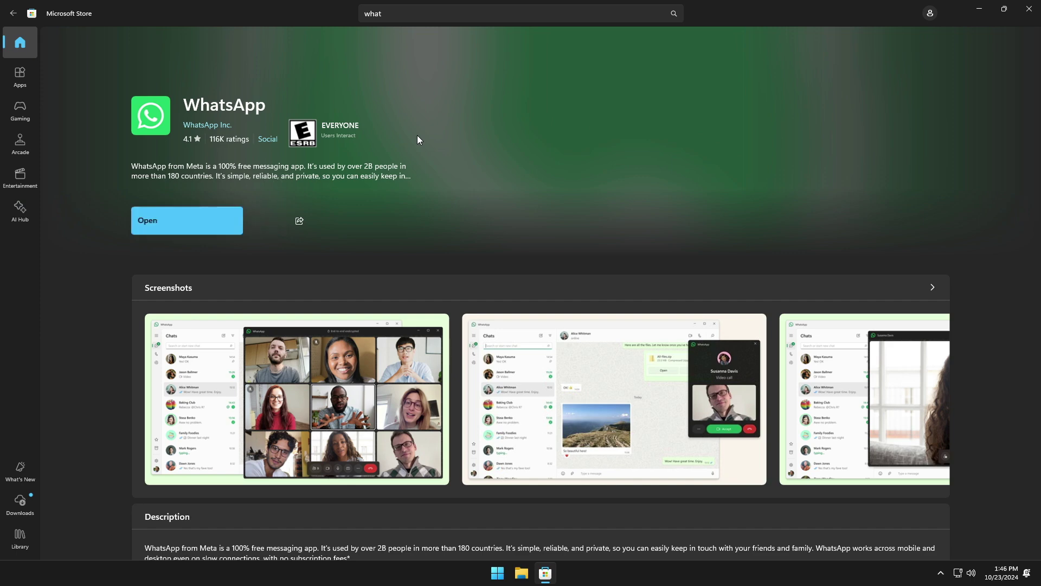
{"action": "left_click", "coordinate": [187, 224]}
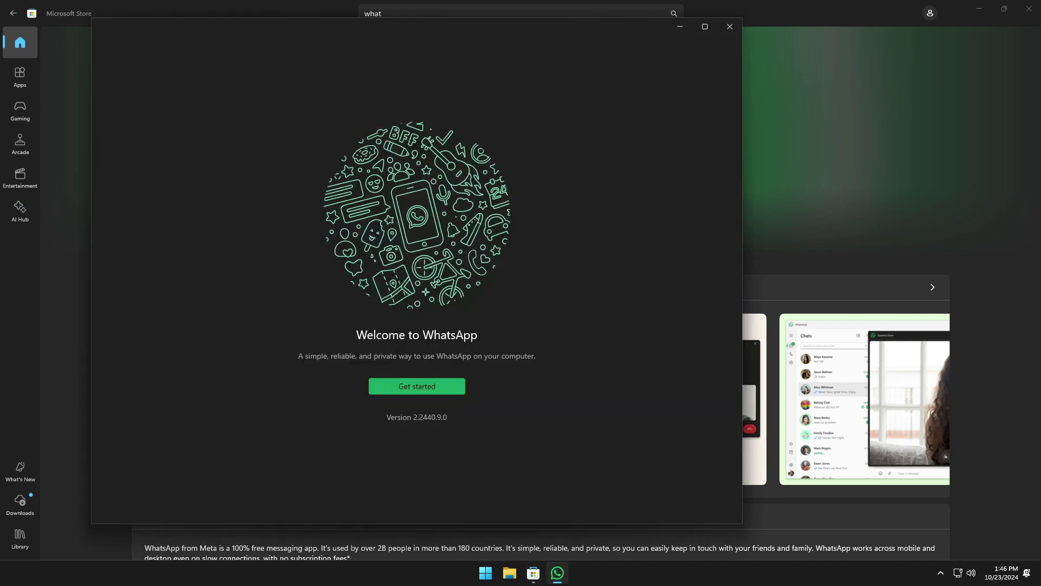
{"action": "left_click", "coordinate": [737, 31]}
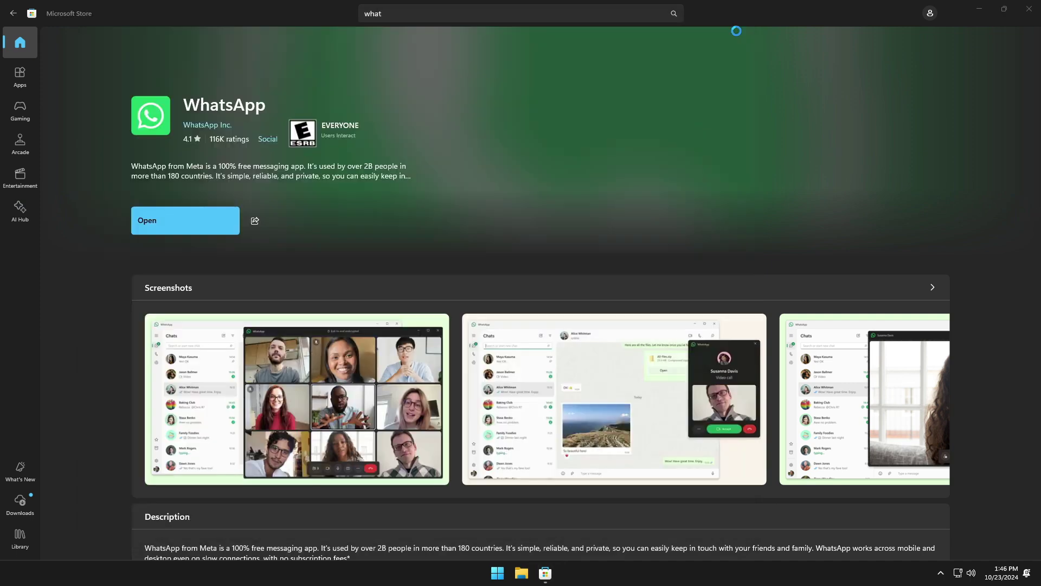
Close Microsoft Store, run Firefox Installer.exe from the Browsers subfolder of the desktop POST-INSTALL folder, and close the folder window.
{"action": "left_click", "coordinate": [1029, 9]}
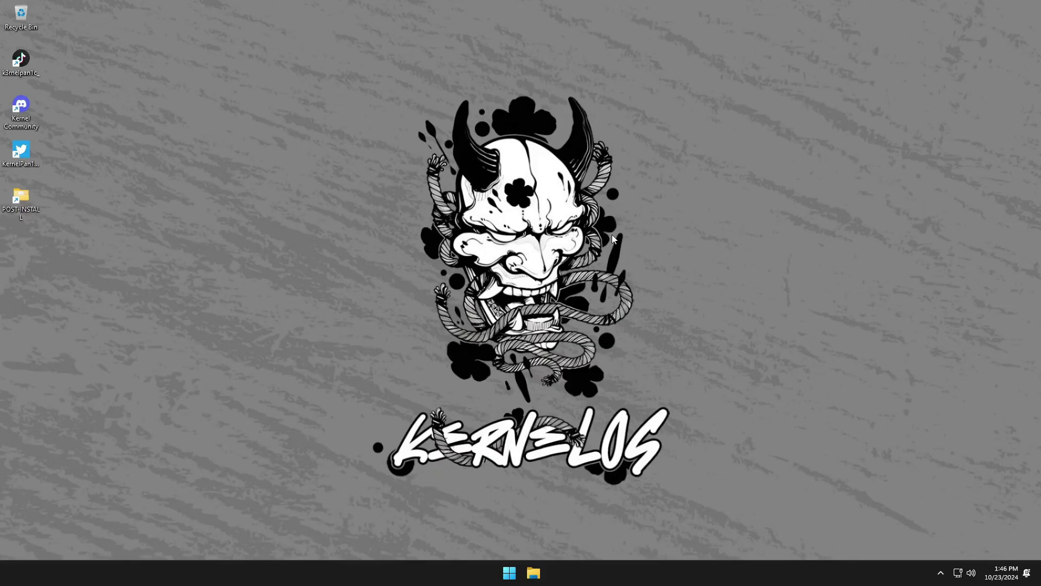
{"action": "double_click", "coordinate": [29, 202]}
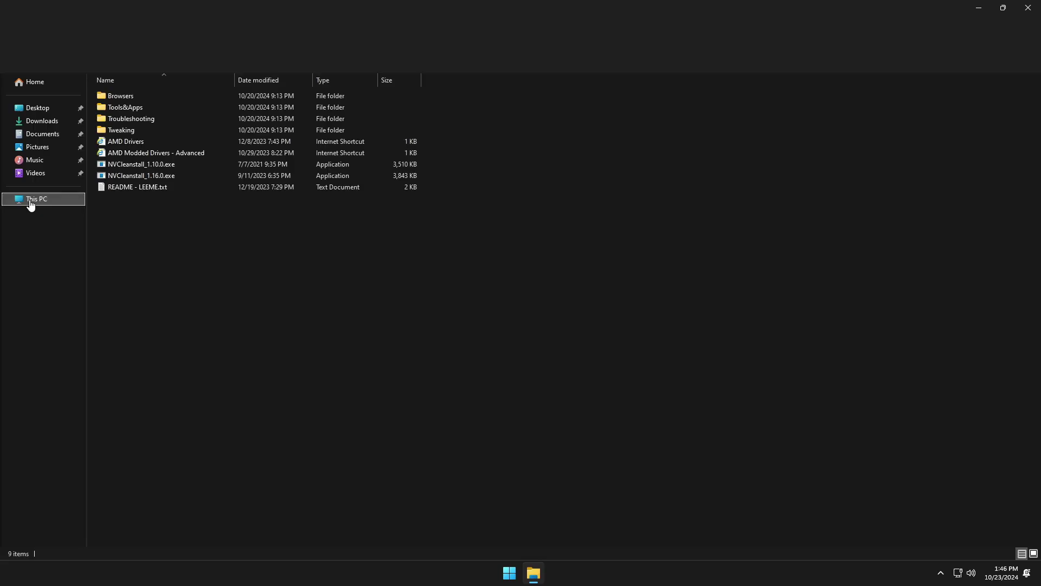
{"action": "left_click", "coordinate": [128, 99]}
{"action": "double_click", "coordinate": [127, 98]}
{"action": "double_click", "coordinate": [135, 108]}
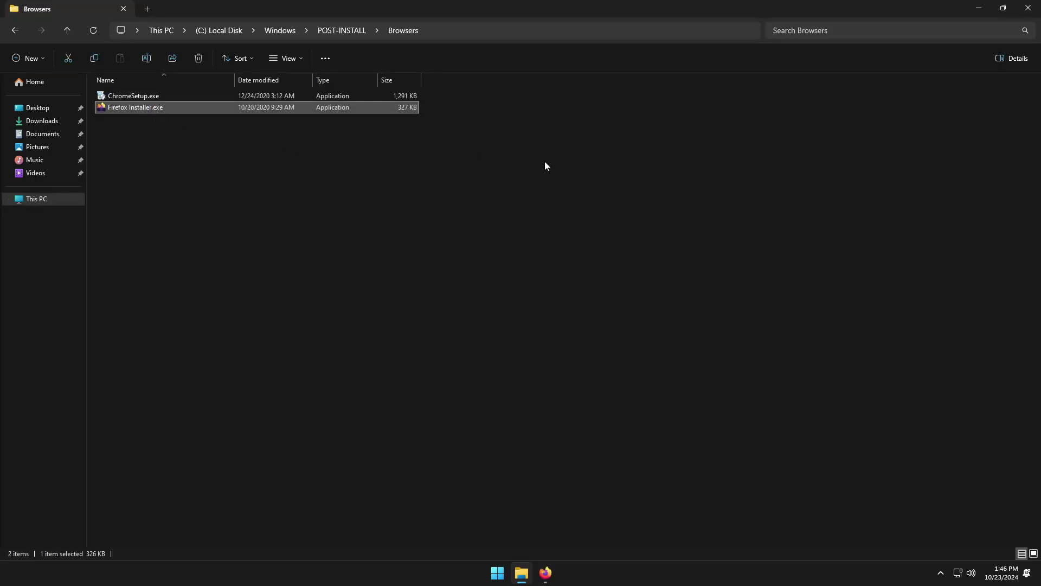
{"action": "left_click", "coordinate": [1027, 8]}
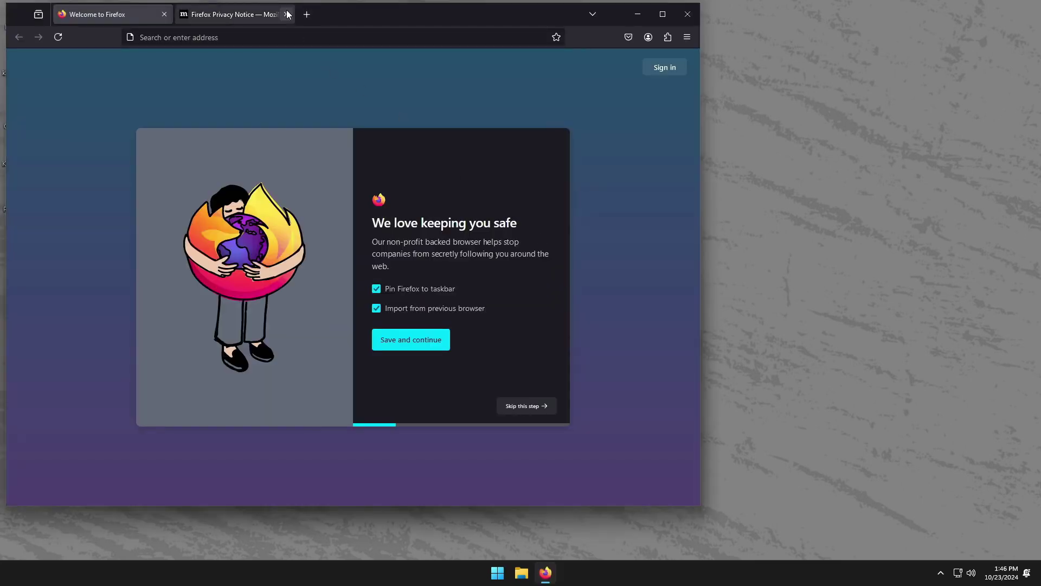
Close the Firefox Privacy Notice tab, skip the welcome setup pages, and maximize the Firefox window.
{"action": "left_click", "coordinate": [287, 14]}
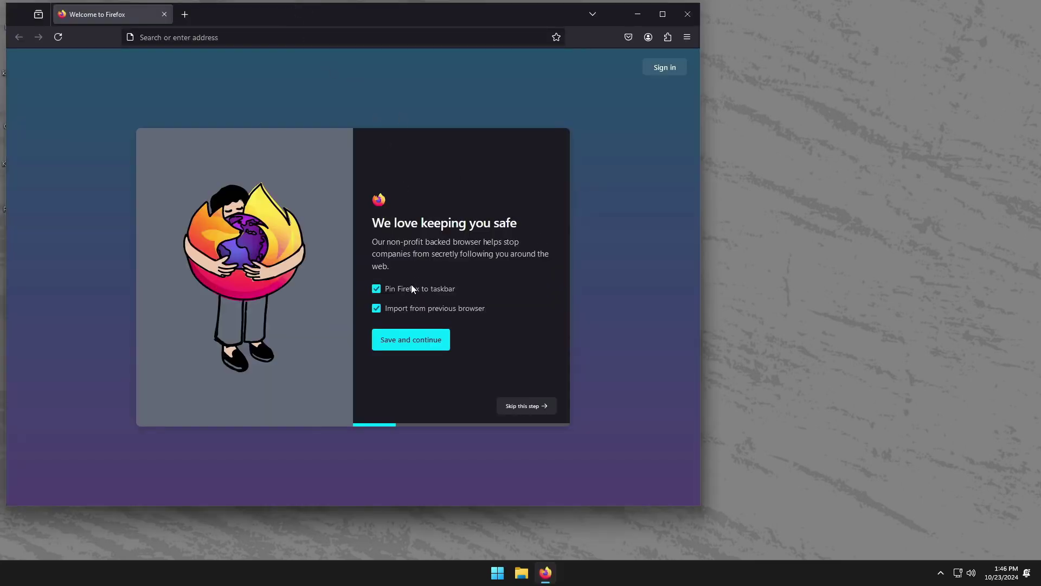
{"action": "left_click", "coordinate": [529, 406]}
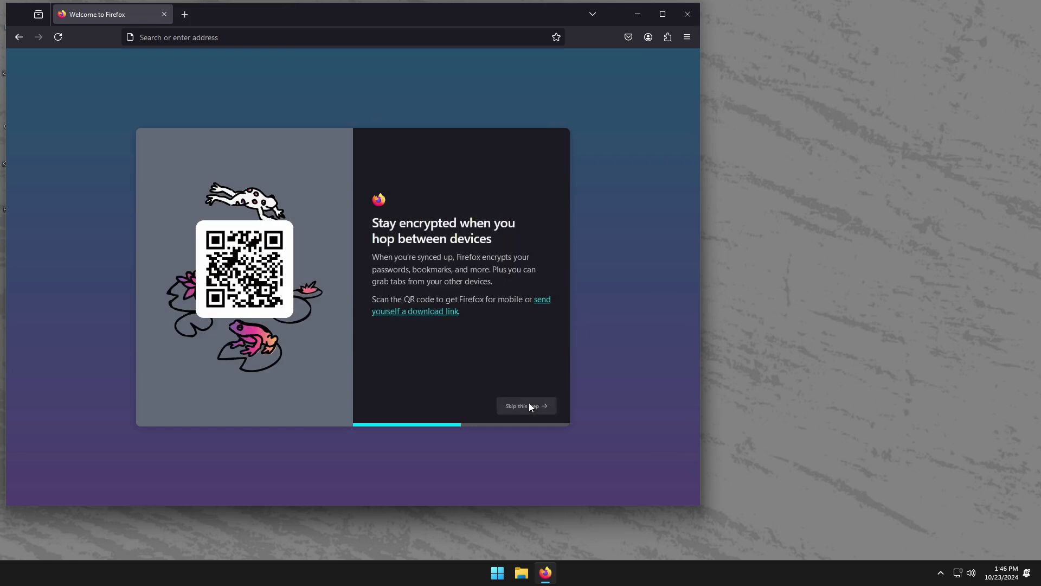
{"action": "left_click", "coordinate": [531, 405]}
{"action": "left_click", "coordinate": [662, 15]}
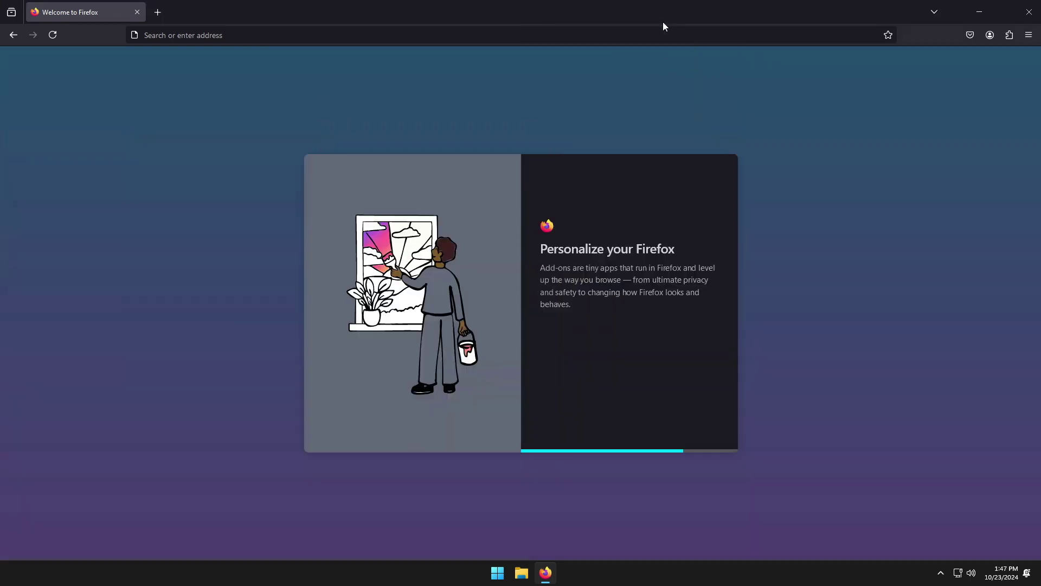
{"action": "left_click", "coordinate": [697, 432]}
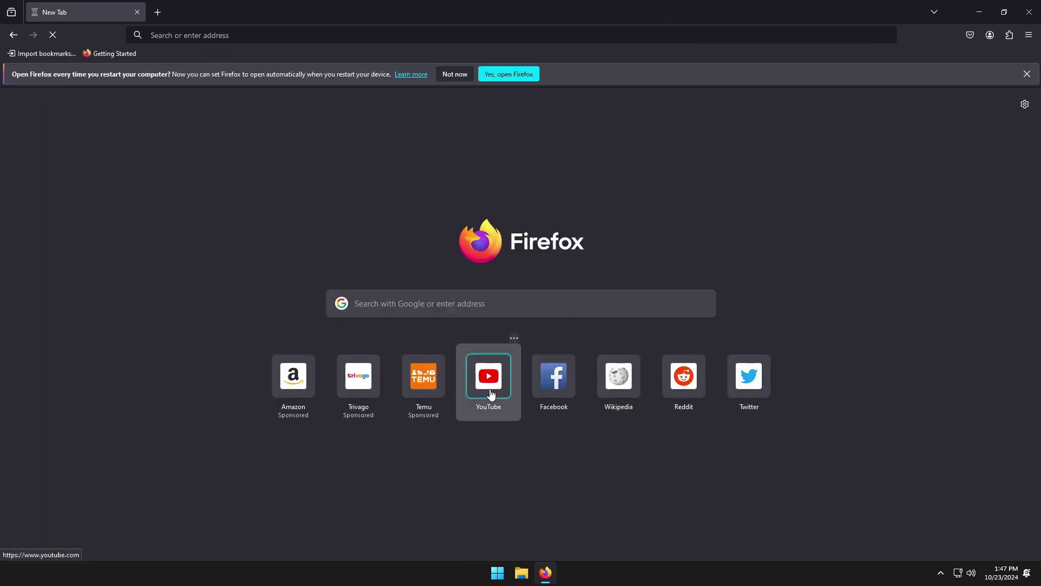
Open YouTube from the new tab shortcuts and search it for "dtech usb english".
{"action": "left_click", "coordinate": [490, 380]}
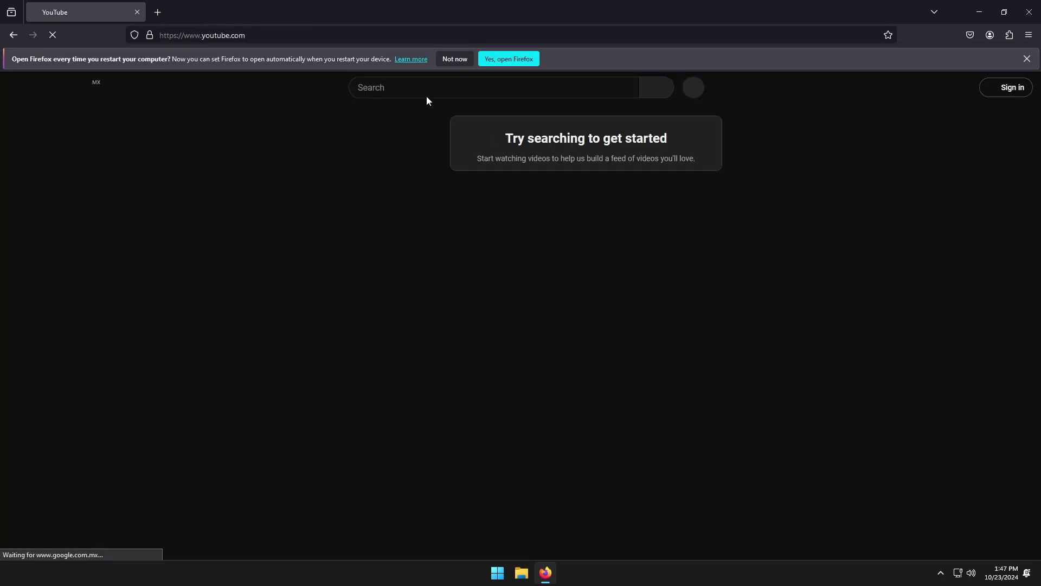
{"action": "left_click", "coordinate": [405, 94]}
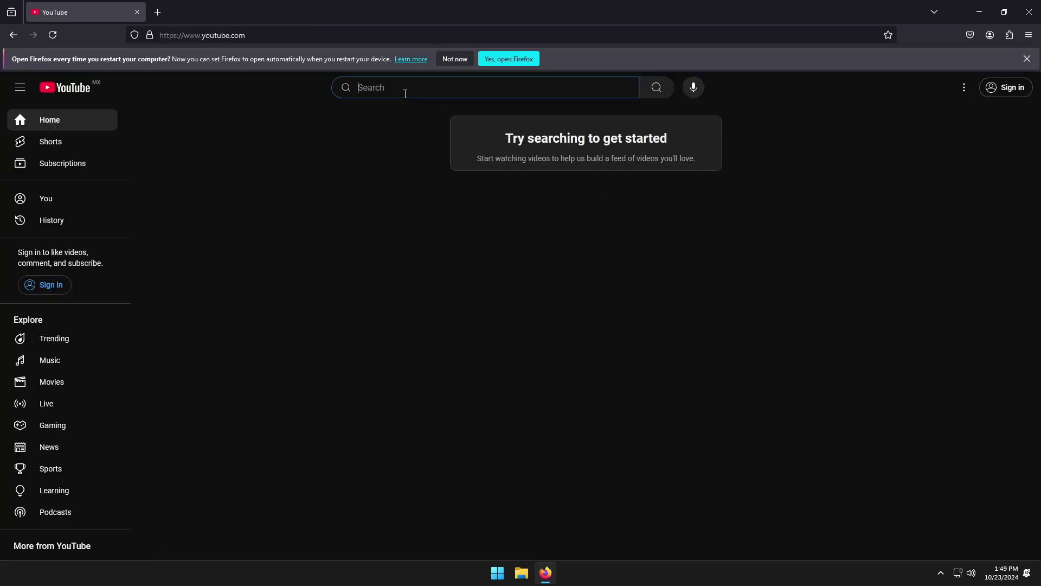
{"action": "type", "text": "dtech u"}
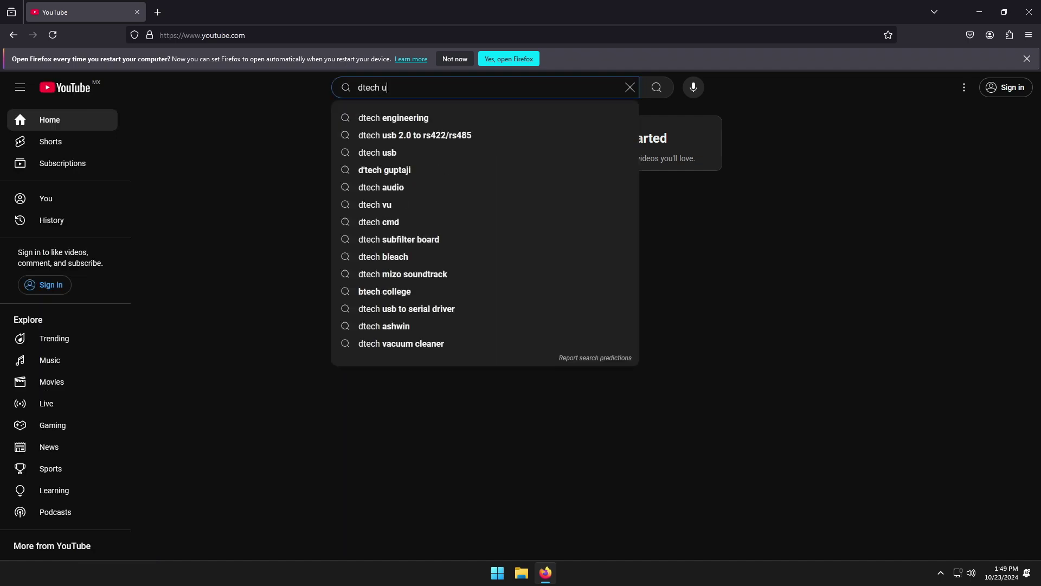
{"action": "type", "text": "sb en"}
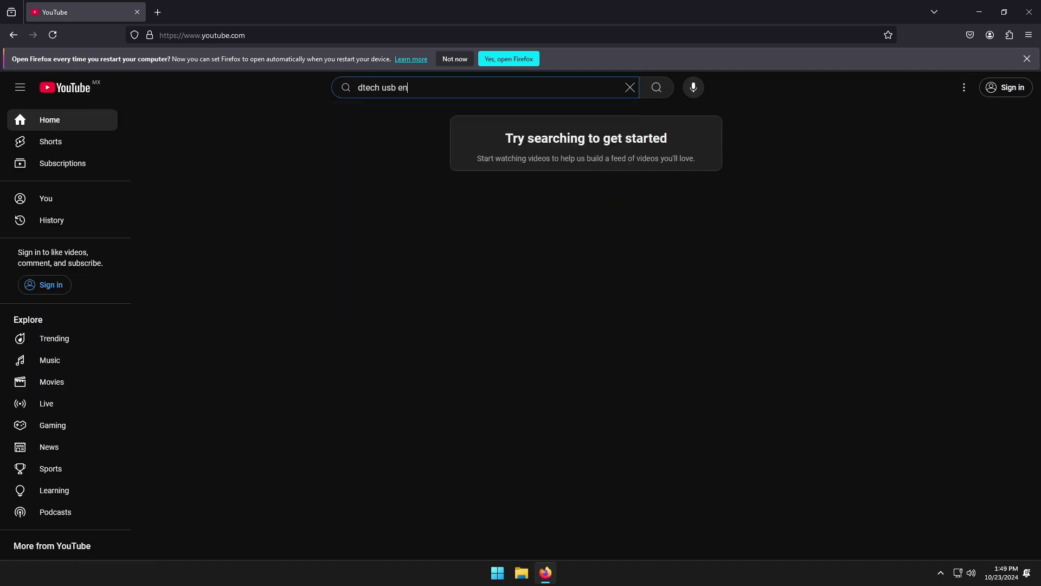
{"action": "type", "text": "glish"}
{"action": "key", "text": "Return"}
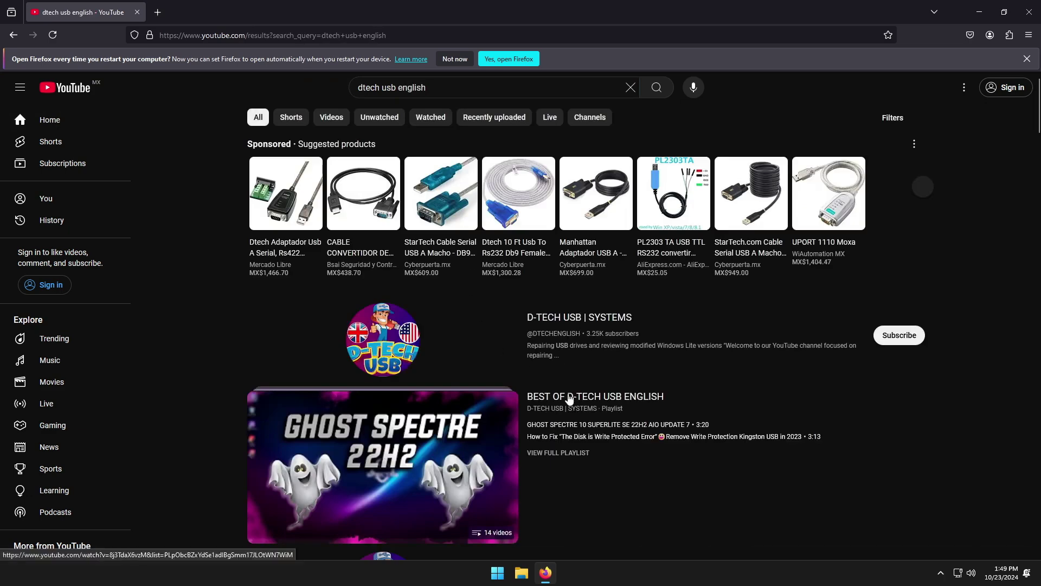
Open the D-TECH USB | SYSTEMS channel, pause its featured video, and look through the channel's video sections.
{"action": "left_click", "coordinate": [579, 320]}
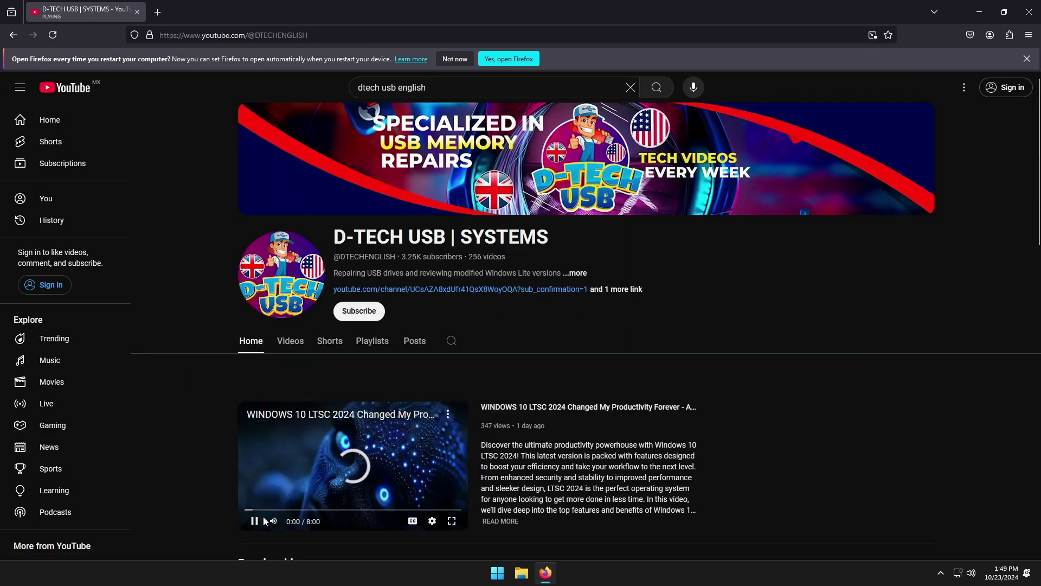
{"action": "left_click", "coordinate": [254, 521]}
{"action": "scroll", "coordinate": [814, 374], "scroll_direction": "down", "scroll_amount": 10}
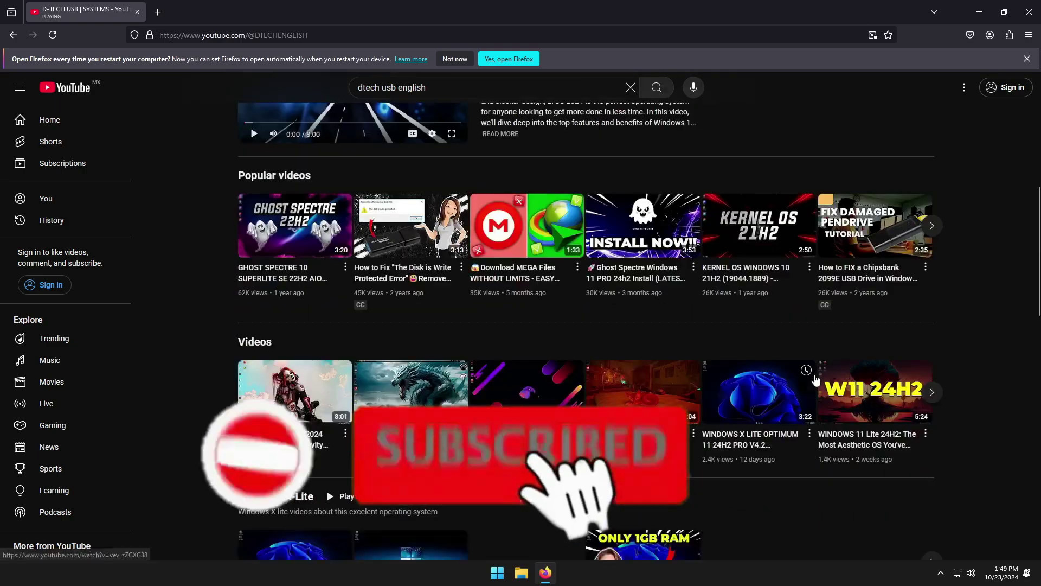
{"action": "scroll", "coordinate": [814, 374], "scroll_direction": "up", "scroll_amount": 4}
{"action": "scroll", "coordinate": [816, 380], "scroll_direction": "down", "scroll_amount": 15}
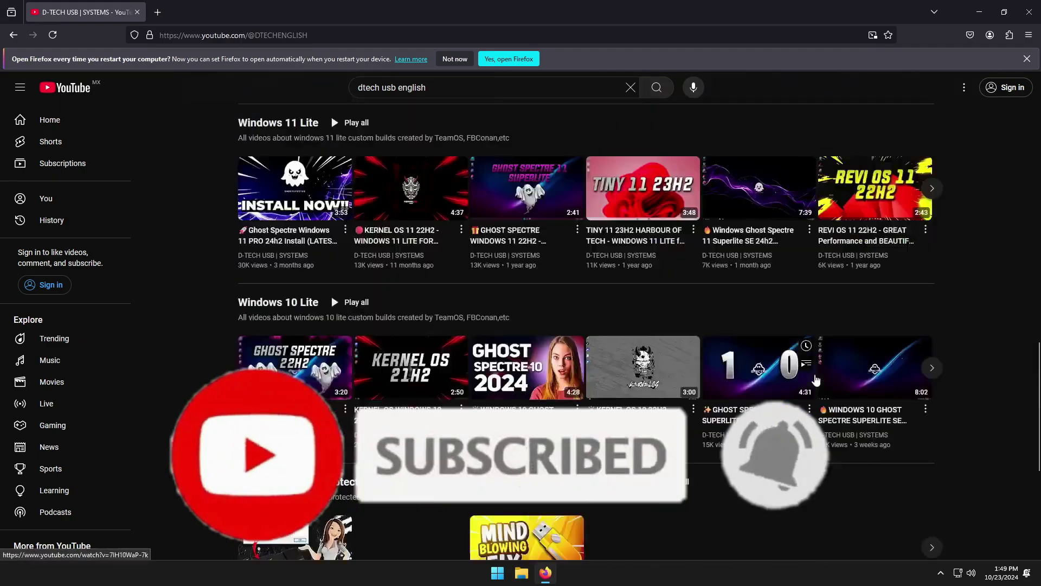
{"action": "scroll", "coordinate": [816, 379], "scroll_direction": "up", "scroll_amount": 20}
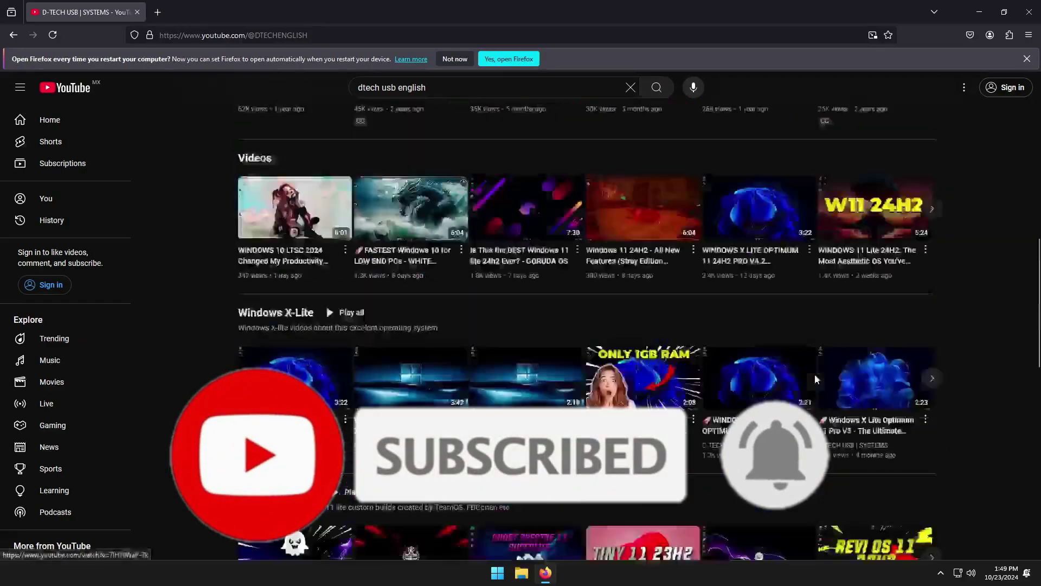
{"action": "scroll", "coordinate": [815, 378], "scroll_direction": "up", "scroll_amount": 3}
Search for "pexels" in a new browser tab and open the first Pexels result.
{"action": "left_click", "coordinate": [158, 12]}
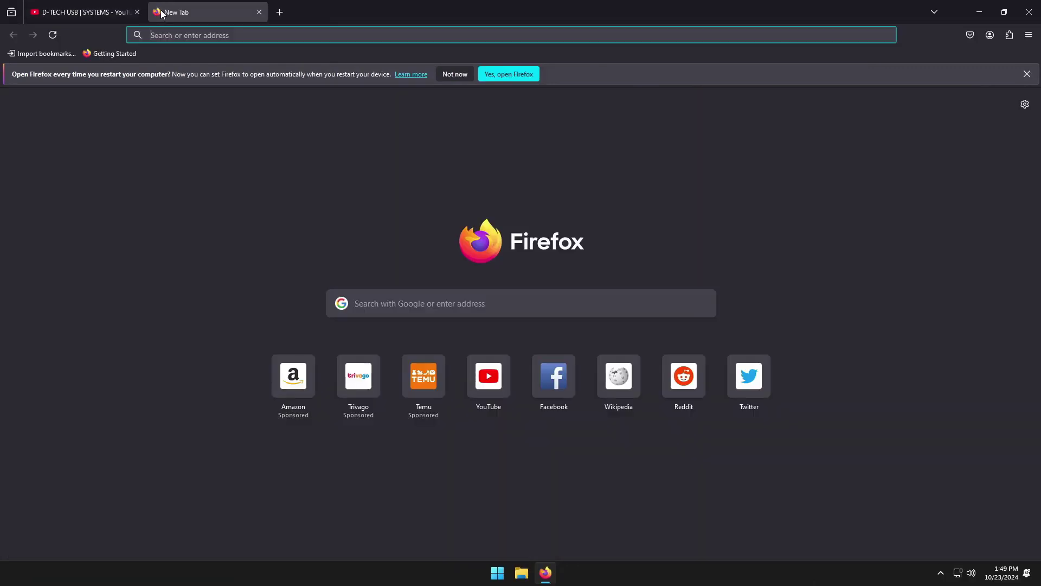
{"action": "type", "text": "pexels"}
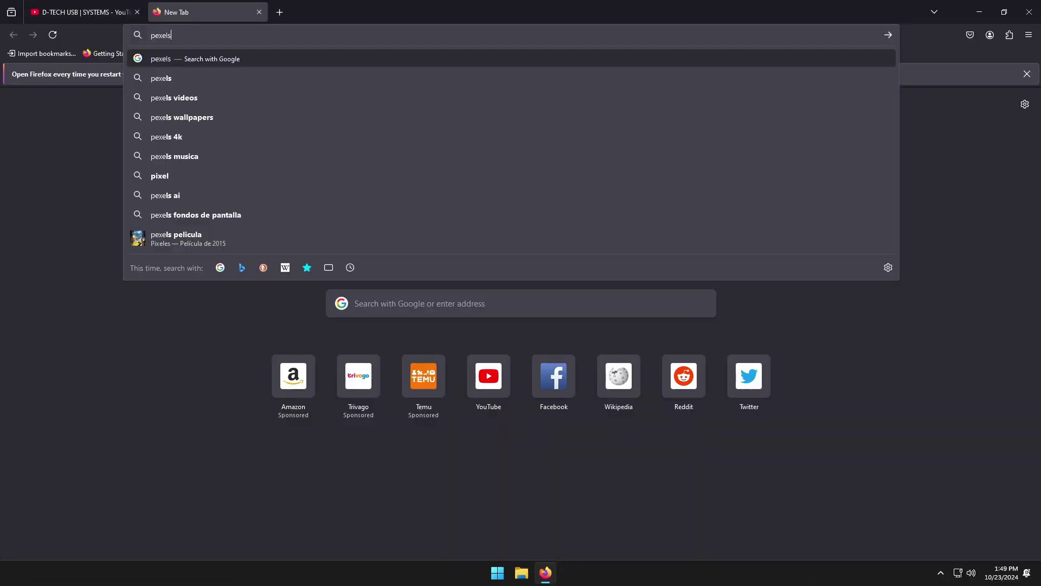
{"action": "key", "text": "Return"}
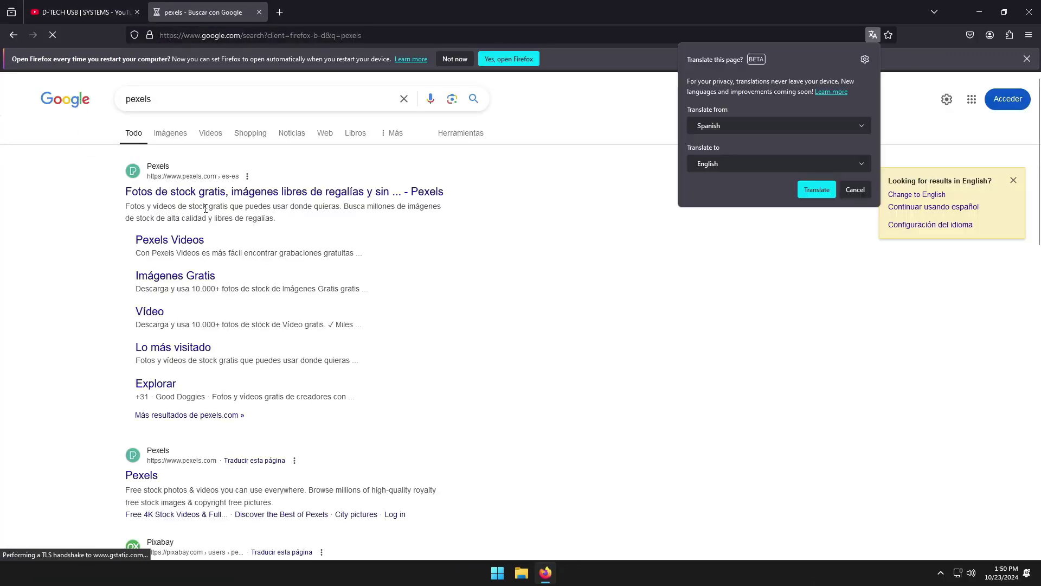
{"action": "left_click", "coordinate": [203, 197]}
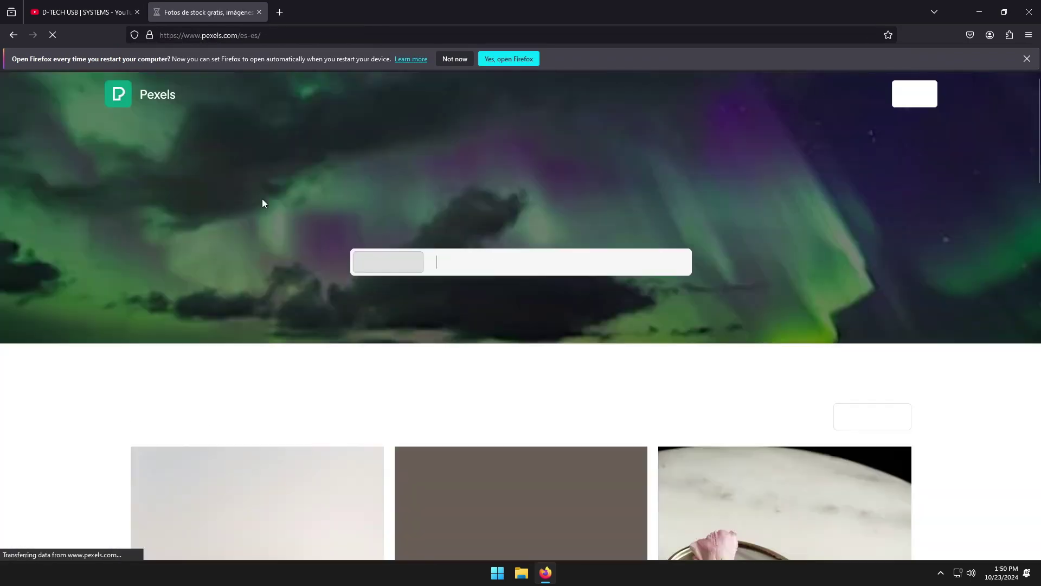
Translate the Pexels page to English, dismiss the Google sign-in prompt, and browse the free stock photos.
{"action": "left_click", "coordinate": [814, 161]}
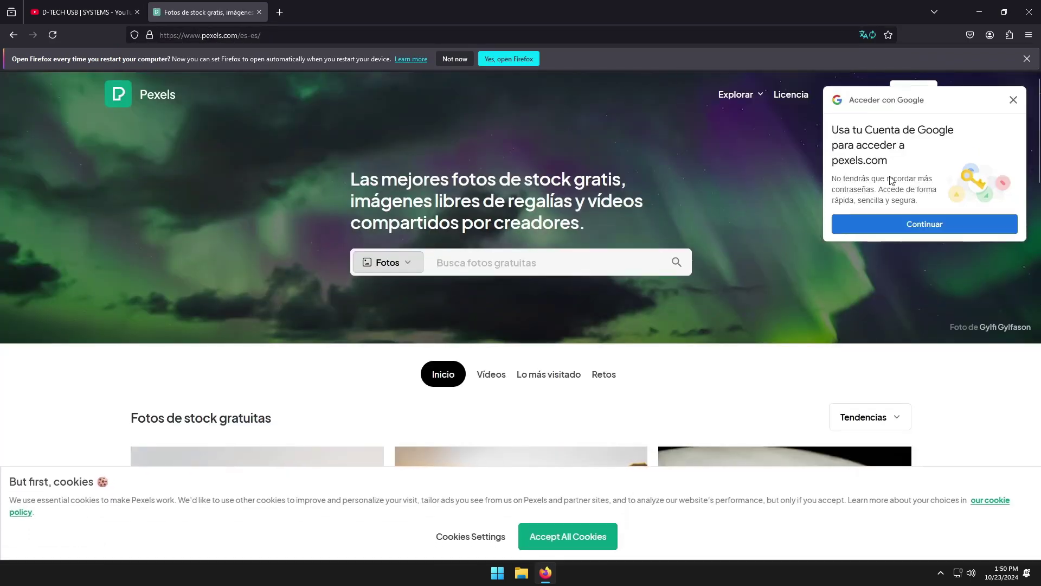
{"action": "left_click", "coordinate": [1012, 101]}
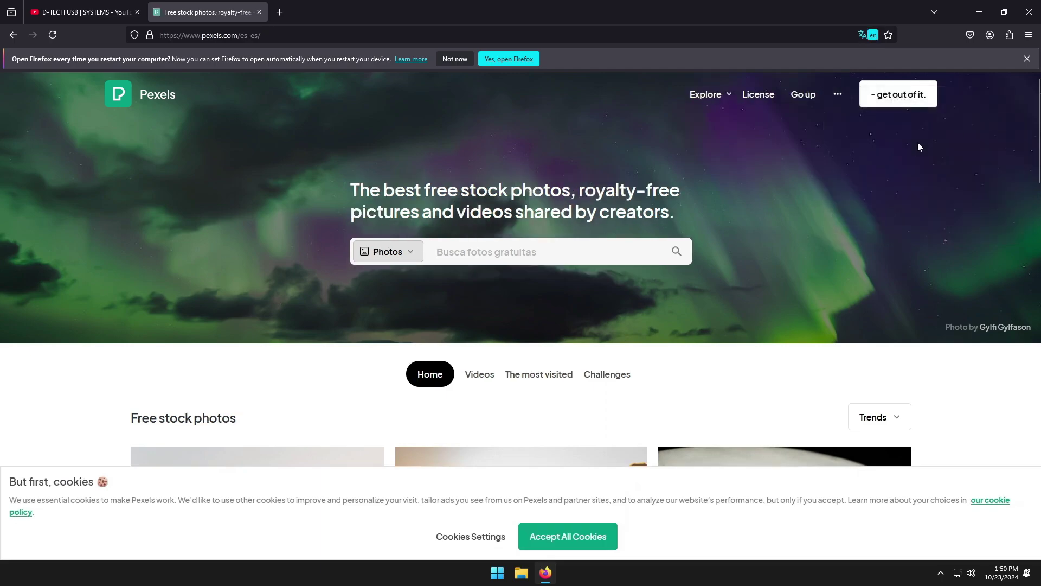
{"action": "scroll", "coordinate": [763, 197], "scroll_direction": "down", "scroll_amount": 10}
{"action": "scroll", "coordinate": [763, 202], "scroll_direction": "down", "scroll_amount": 15}
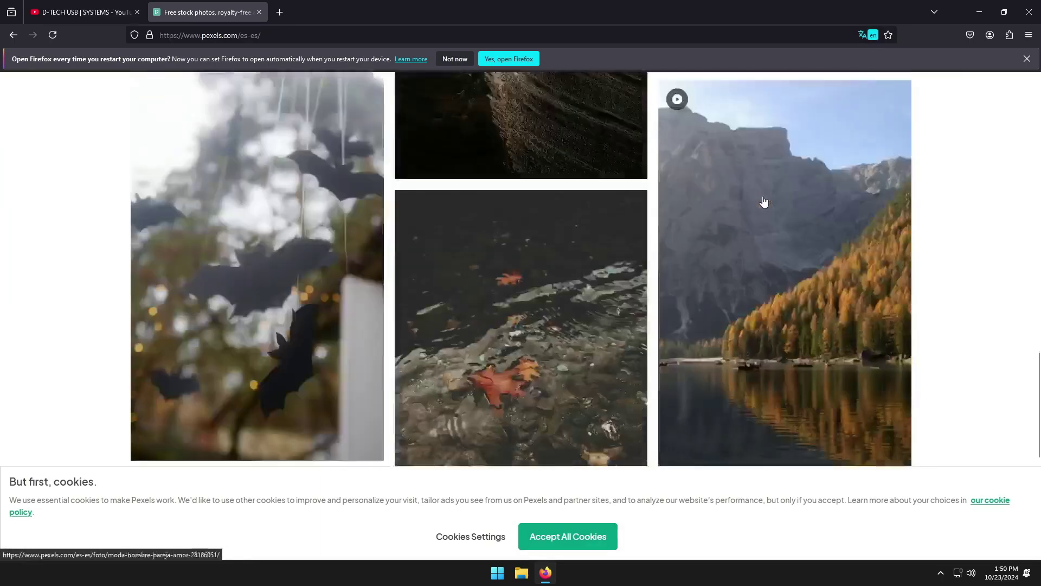
{"action": "scroll", "coordinate": [763, 201], "scroll_direction": "up", "scroll_amount": 10}
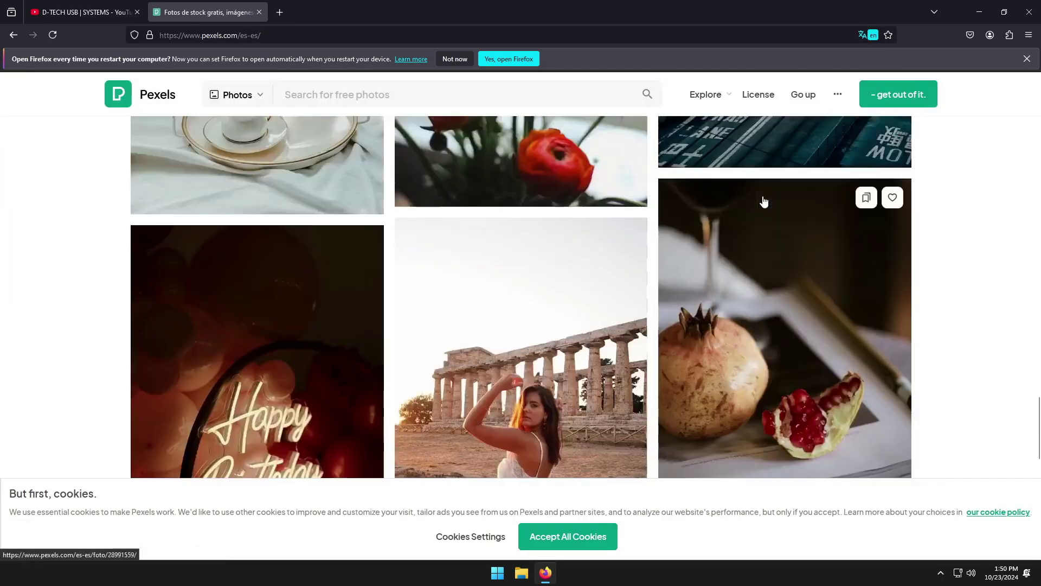
{"action": "scroll", "coordinate": [763, 201], "scroll_direction": "up", "scroll_amount": 18}
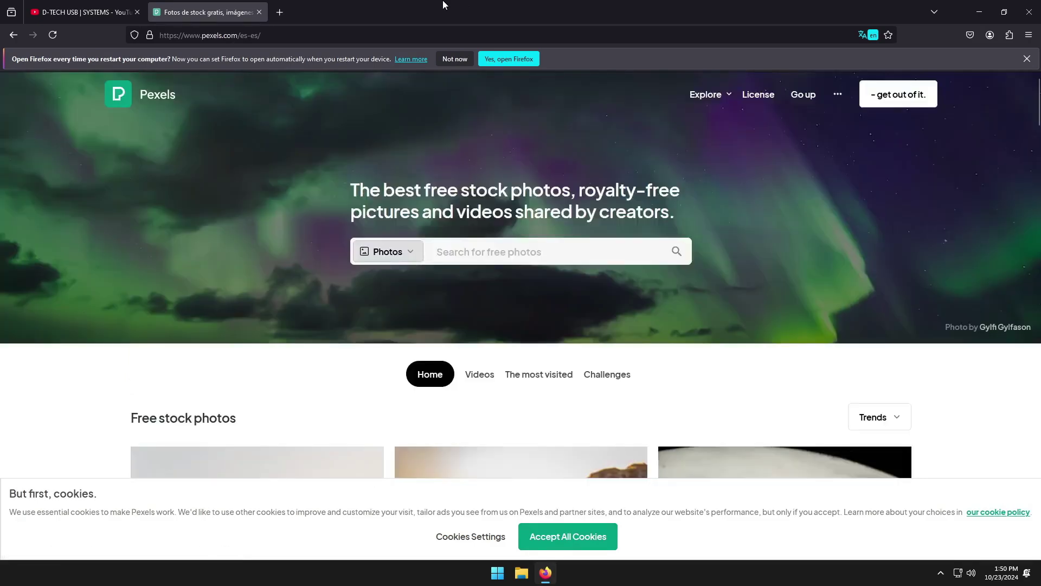
Search for "audionautix" in a new browser tab, open the Audionautix site, and look through its home page.
{"action": "left_click", "coordinate": [278, 11]}
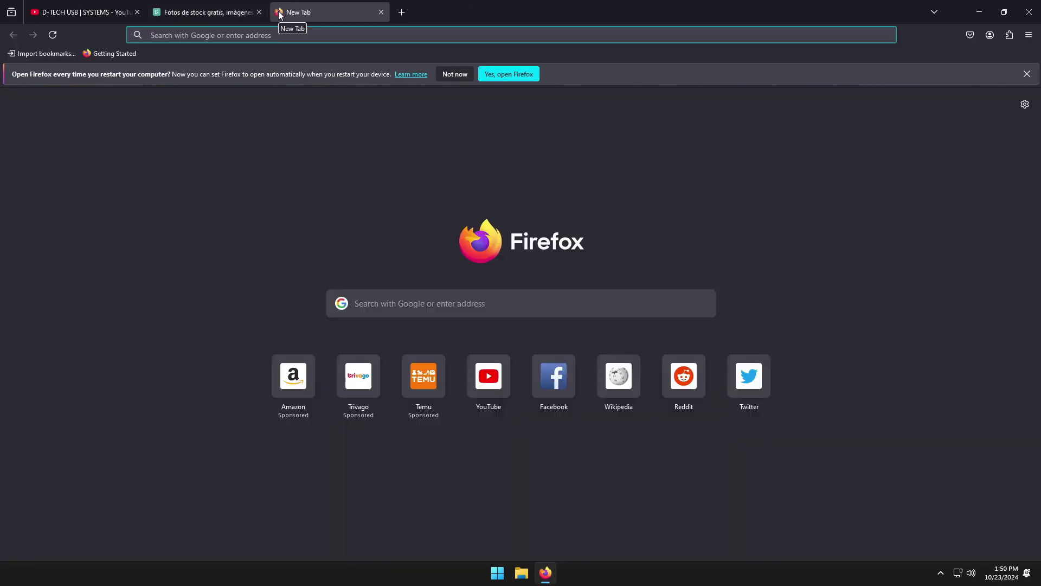
{"action": "type", "text": "audionaut"}
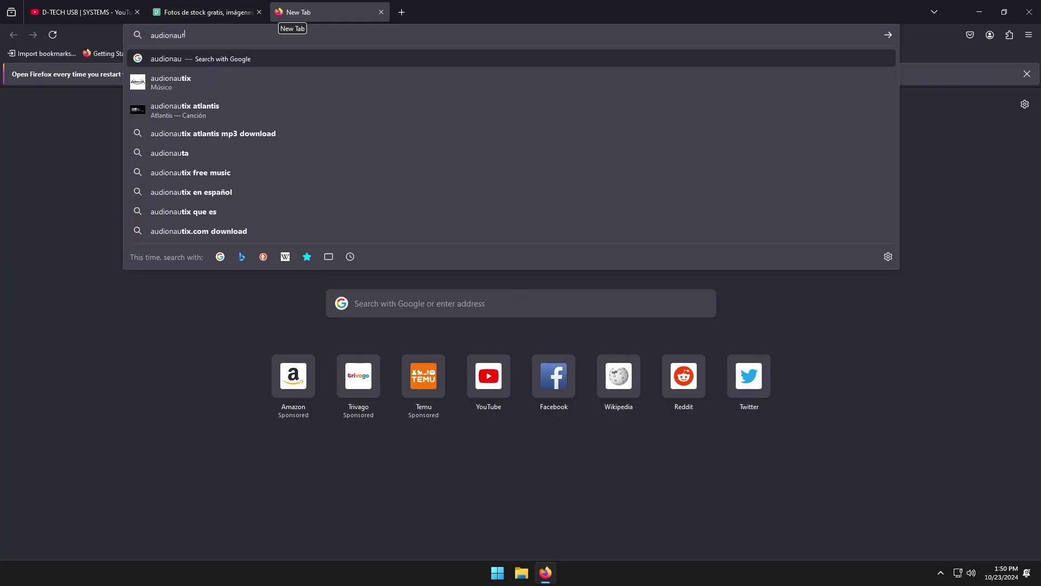
{"action": "type", "text": "ix"}
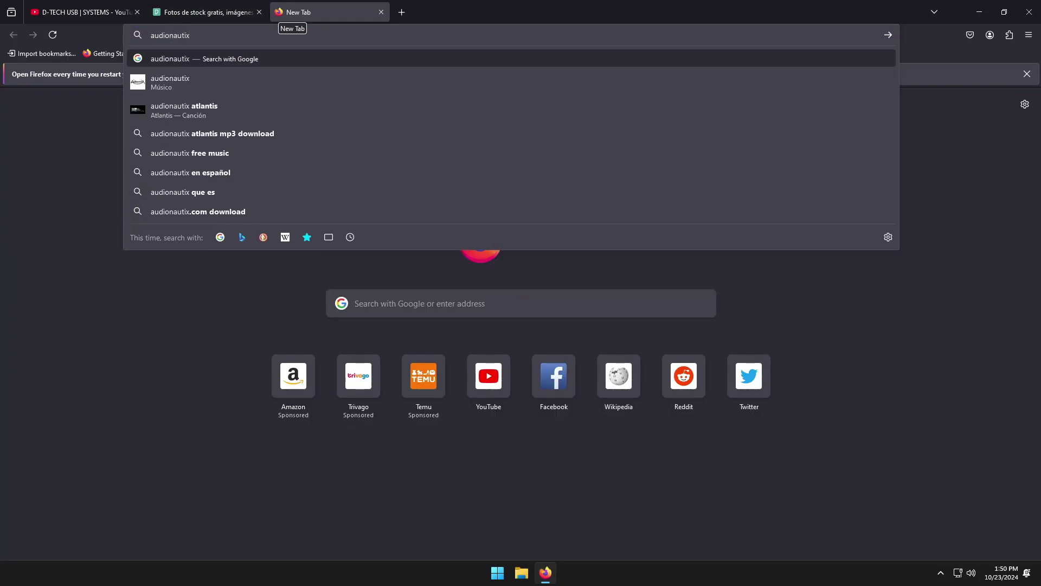
{"action": "key", "text": "Return"}
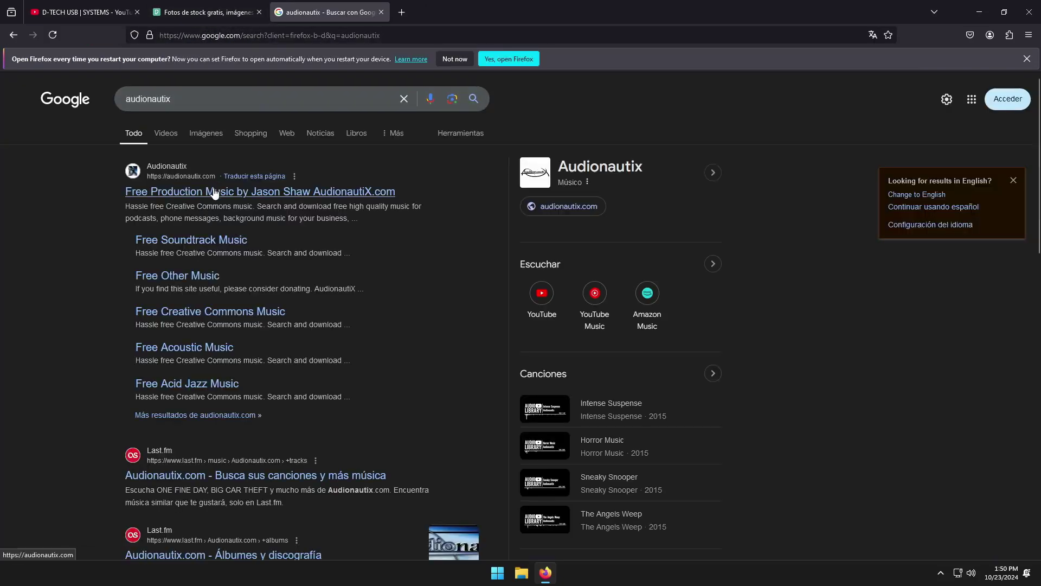
{"action": "left_click", "coordinate": [271, 200]}
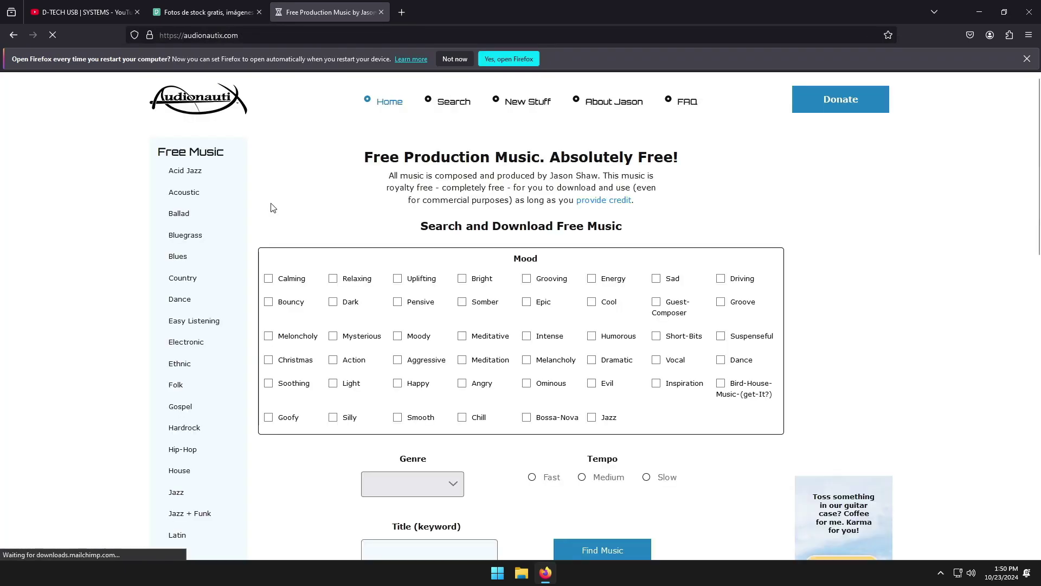
{"action": "scroll", "coordinate": [487, 317], "scroll_direction": "down", "scroll_amount": 12}
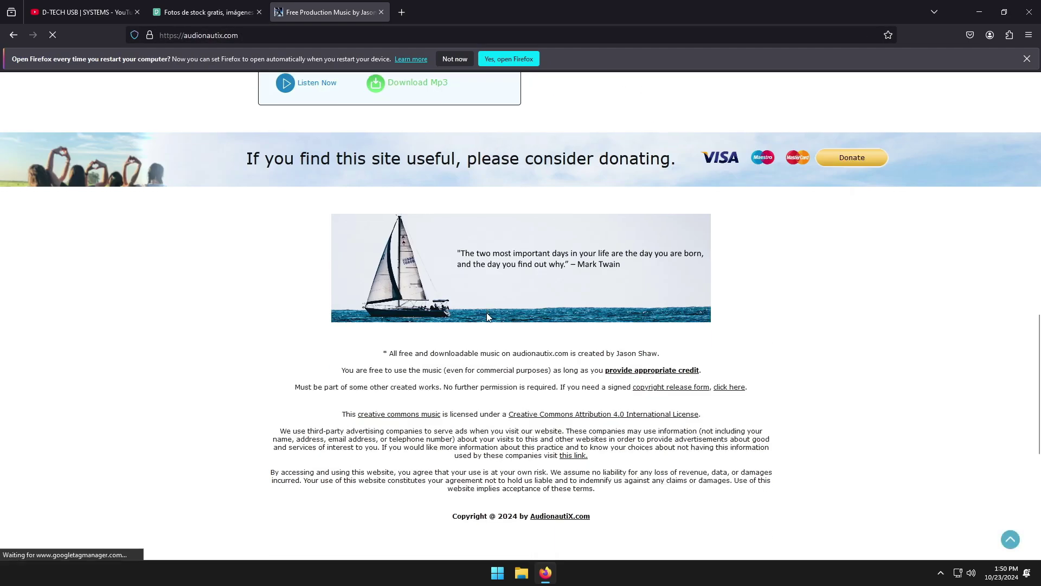
{"action": "scroll", "coordinate": [486, 317], "scroll_direction": "up", "scroll_amount": 5}
{"action": "scroll", "coordinate": [486, 317], "scroll_direction": "up", "scroll_amount": 7}
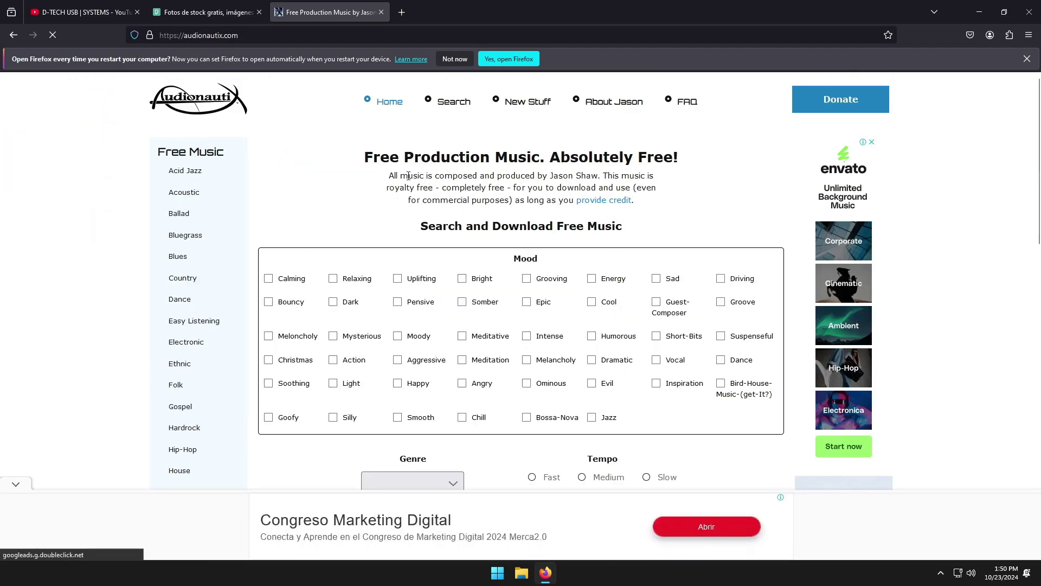
Minimize Firefox and check the processes, CPU usage and memory usage in Task Manager with the three tabs still open.
{"action": "left_click", "coordinate": [980, 13]}
{"action": "right_click", "coordinate": [747, 569]}
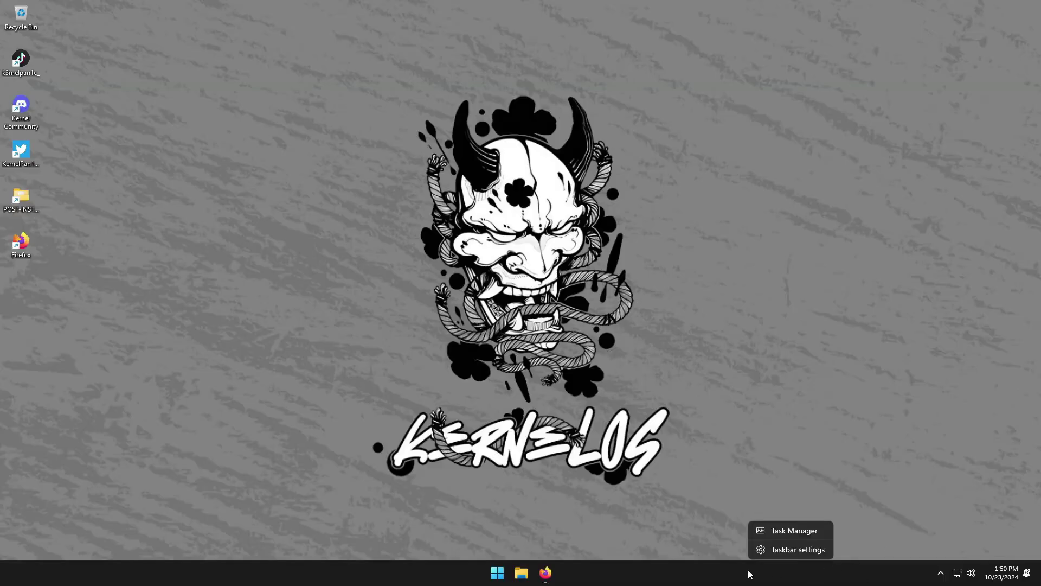
{"action": "left_click", "coordinate": [788, 532]}
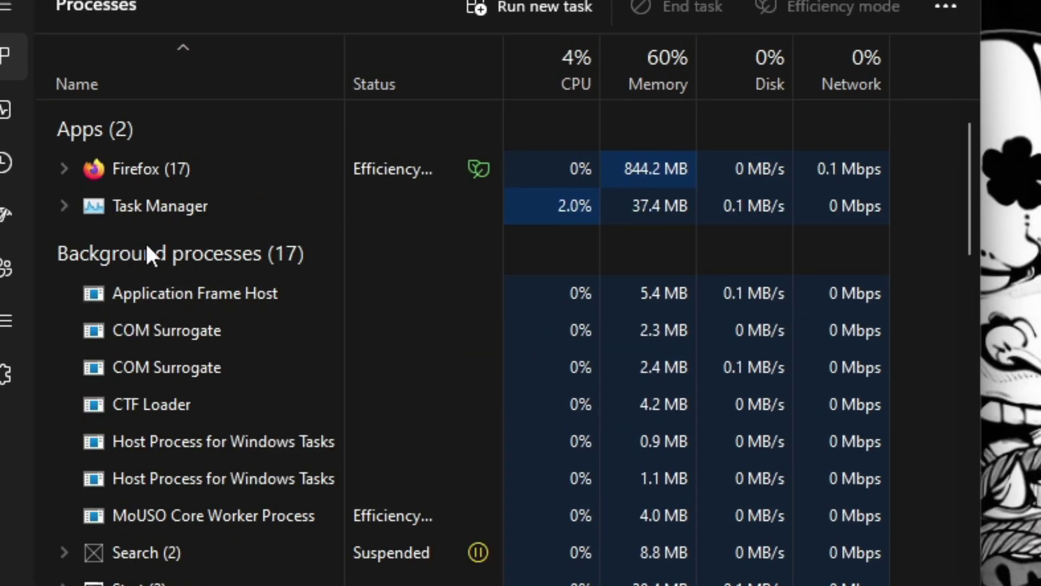
{"action": "left_click", "coordinate": [7, 110]}
{"action": "left_click", "coordinate": [138, 96]}
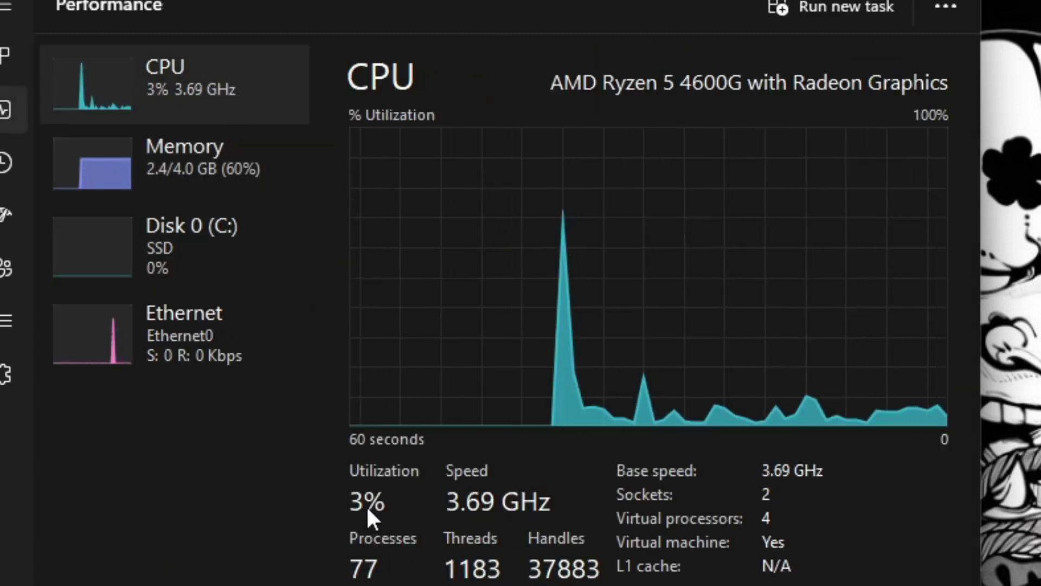
{"action": "left_click", "coordinate": [233, 199]}
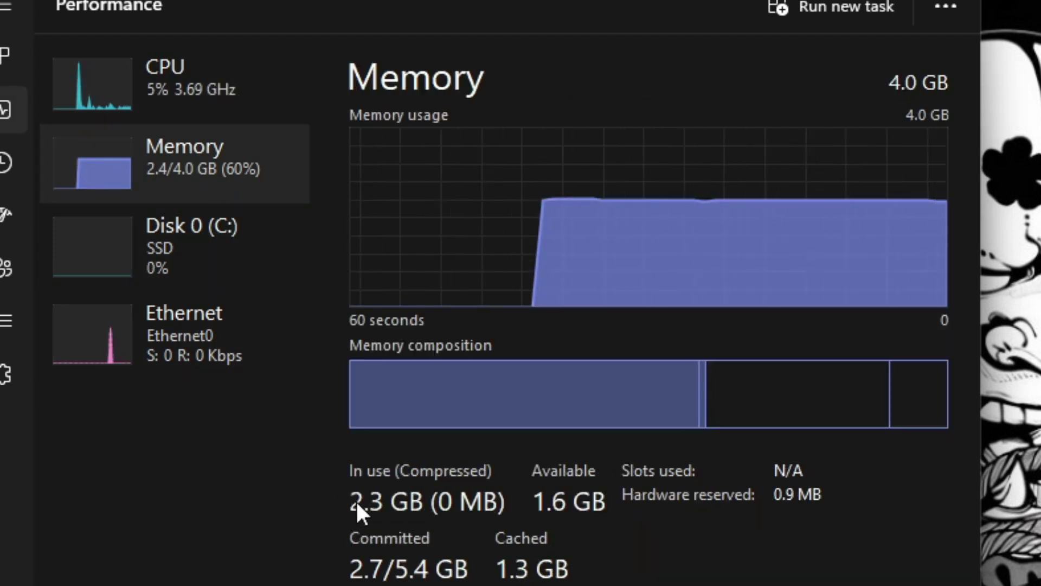